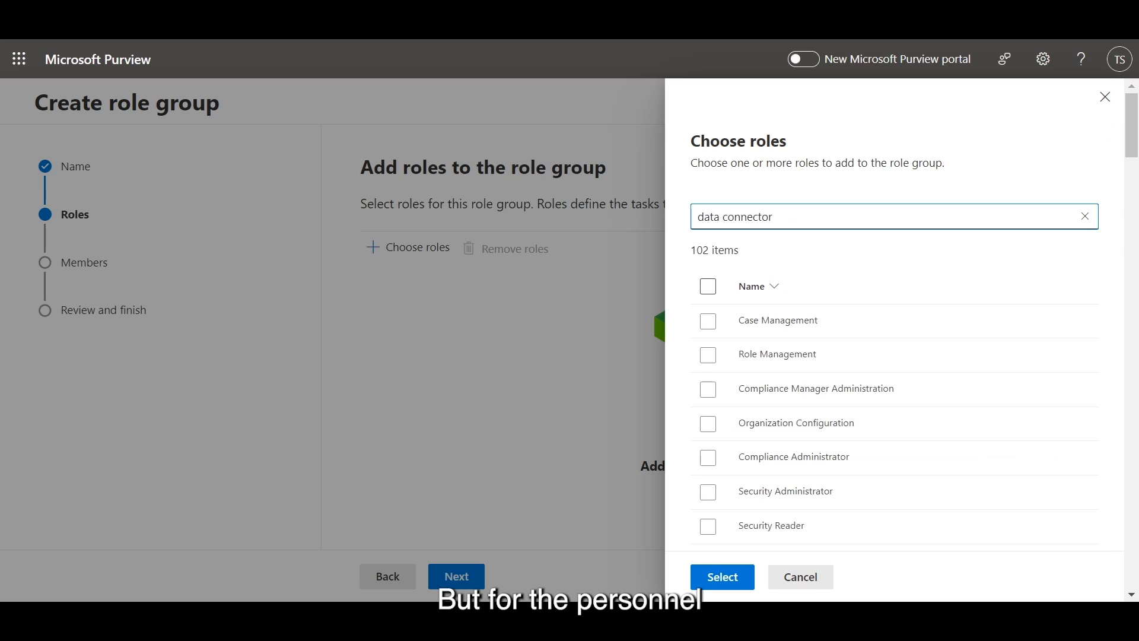
Step: Add the Data Connector Admin role to the new role group and proceed to its members
click(708, 321)
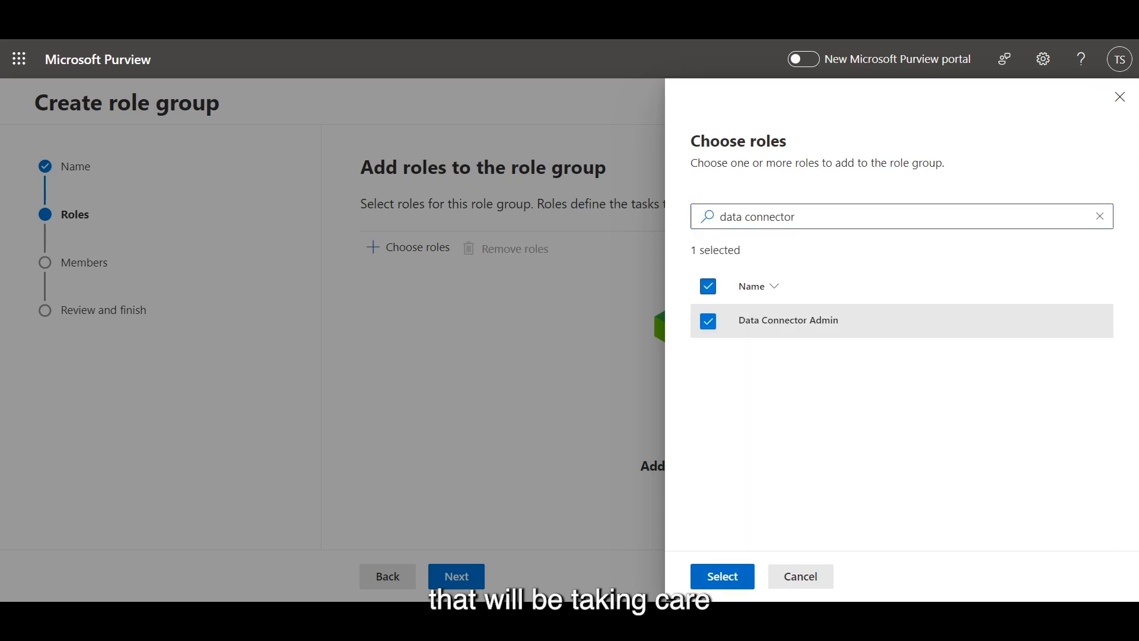
click(722, 576)
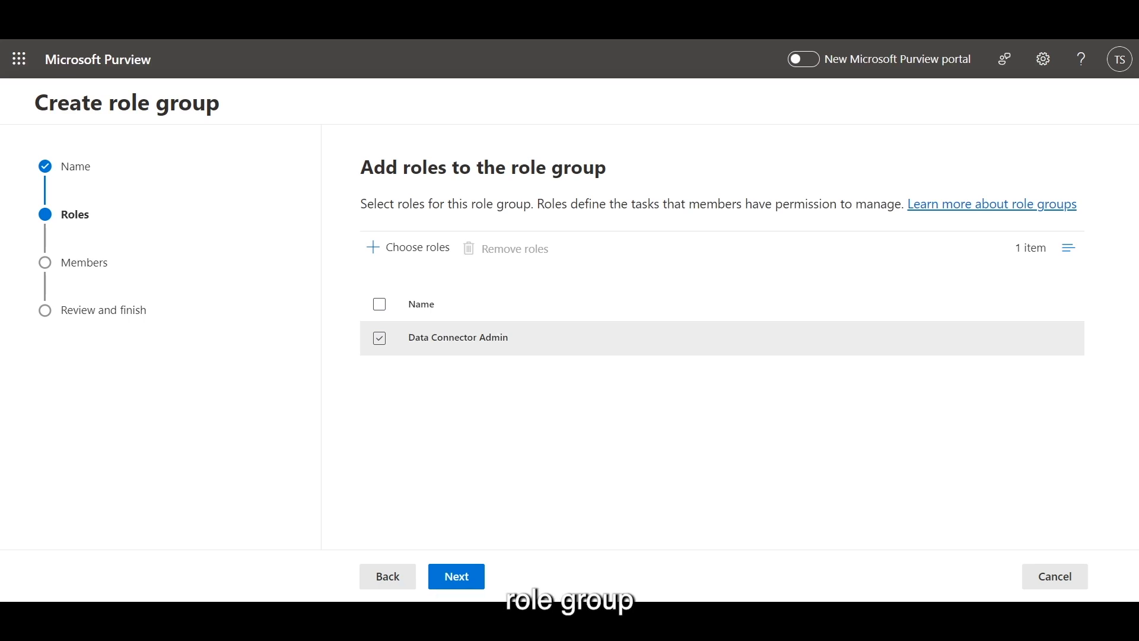
click(379, 338)
click(456, 576)
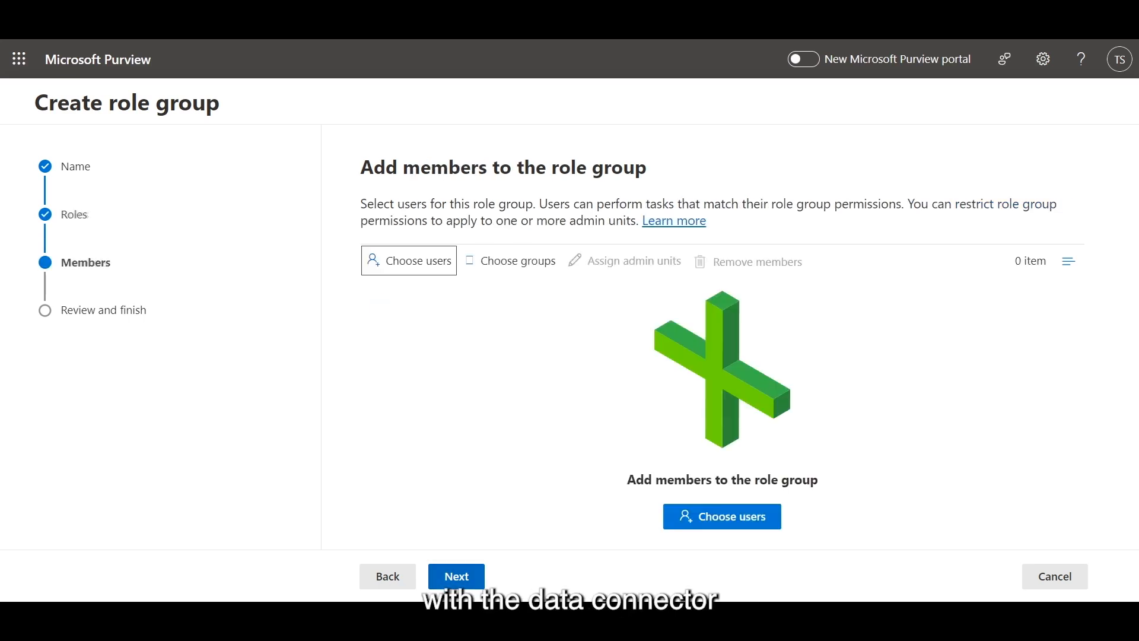
Step: Open the user selection for the role group's members and mark a user from the list
click(409, 261)
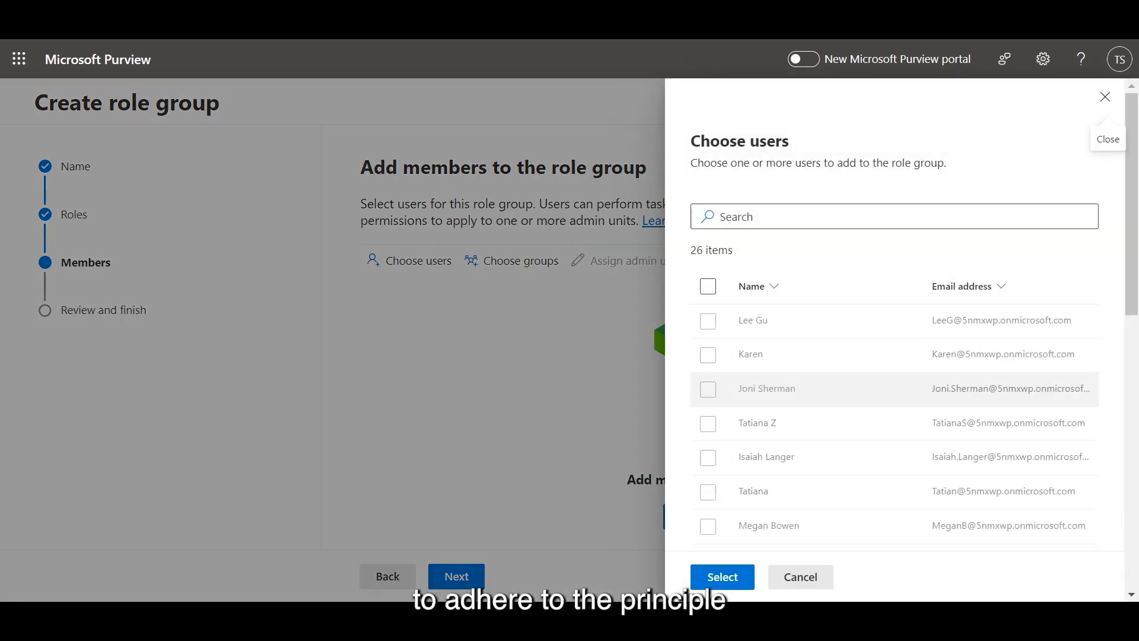
scroll(708, 380, down, 4)
click(707, 375)
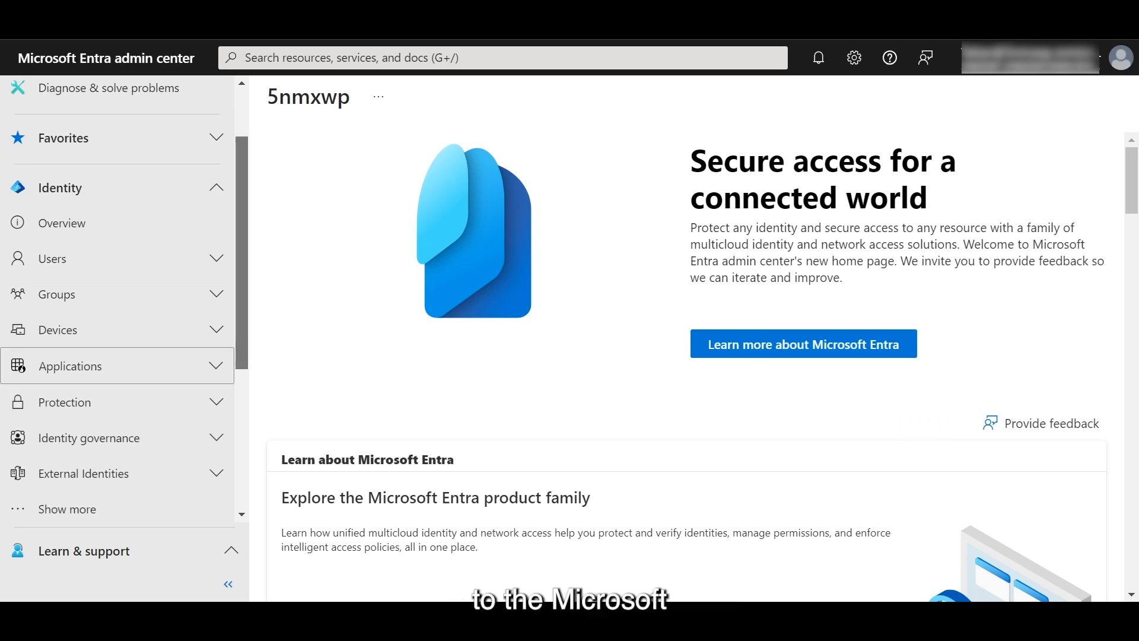
Step: In the Microsoft Entra admin center, register a single-tenant application named "IRM HR Data Connector"
click(118, 365)
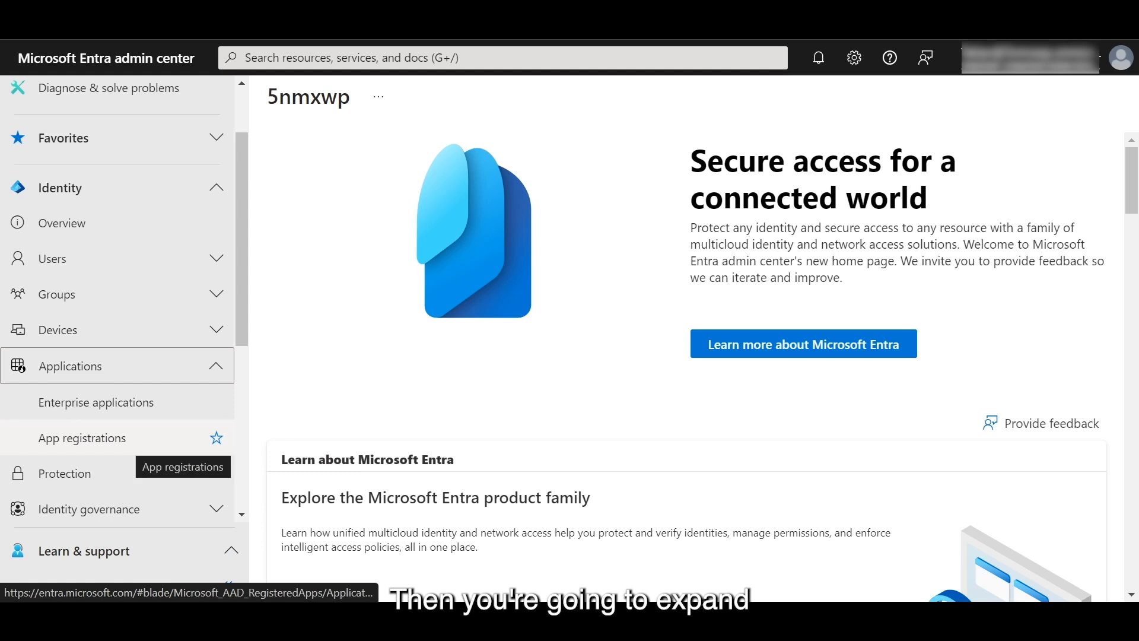
click(119, 437)
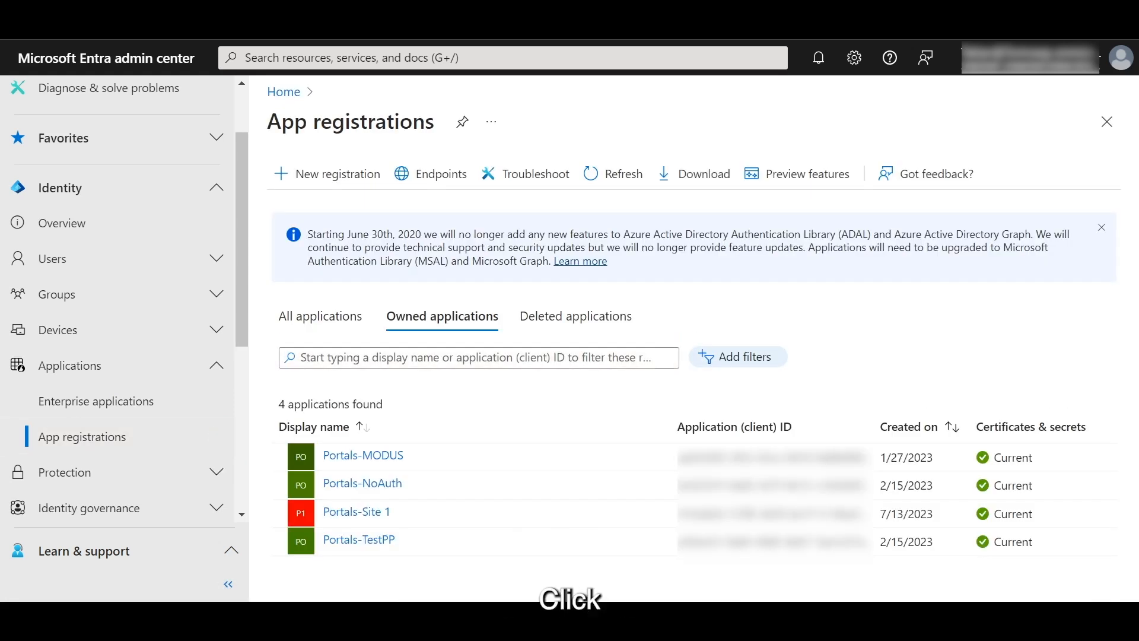
click(328, 173)
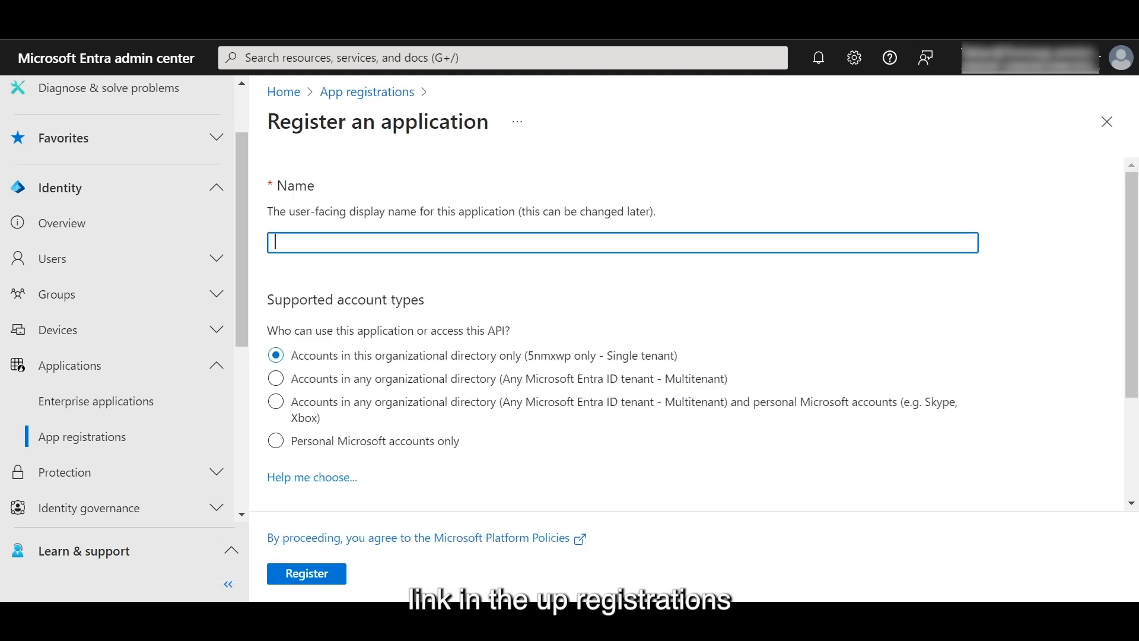
text(IRM HR Data Connector)
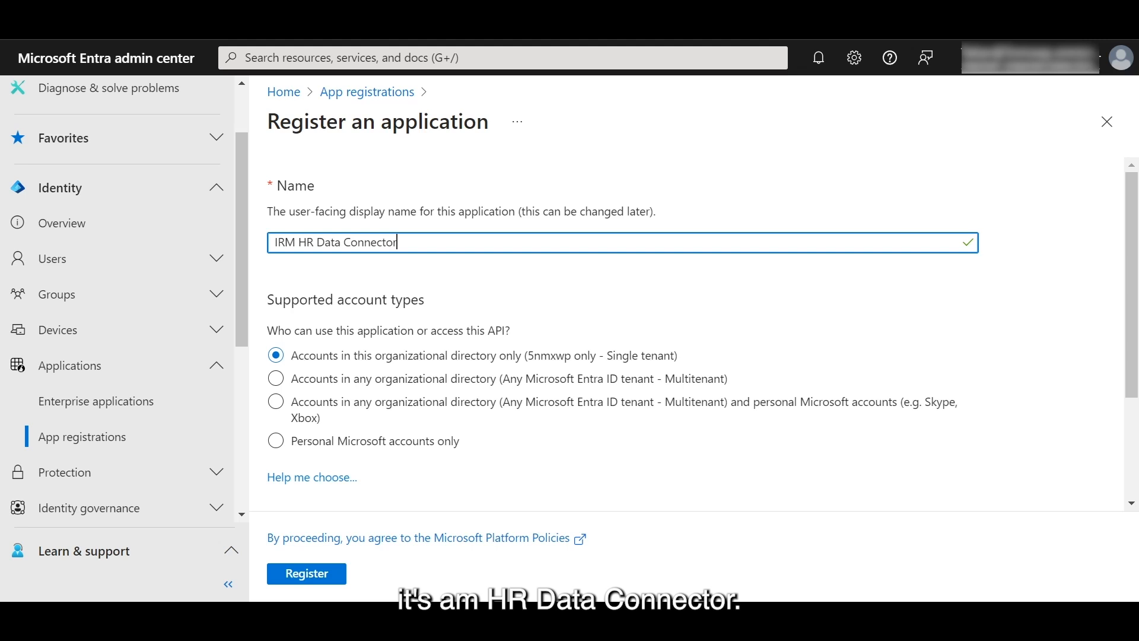
scroll(683, 332, down, 2)
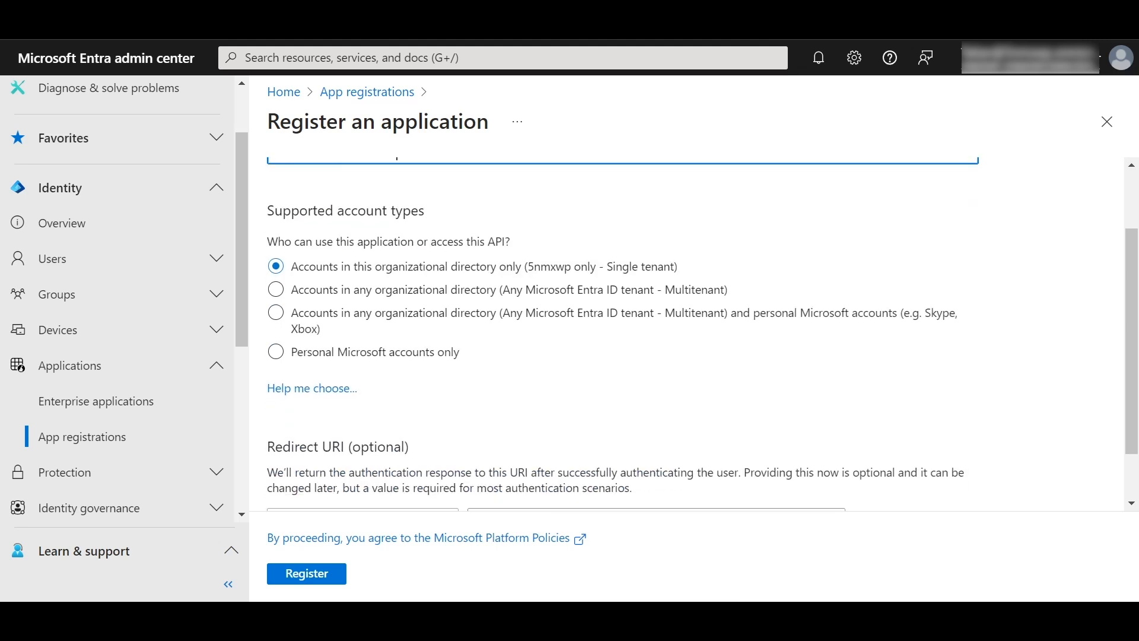
scroll(703, 333, down, 1)
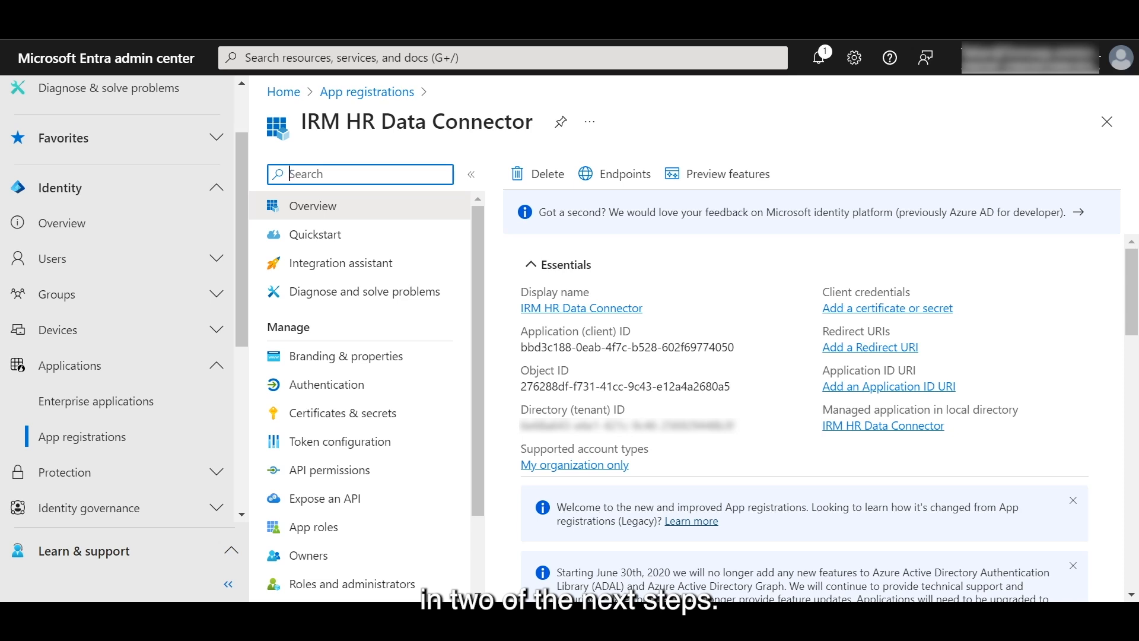
Step: Add a client secret described as "IRM HR Data Connector Secret" with a 365-day (12 months) expiry to the app registration and copy its value
click(1072, 500)
click(342, 413)
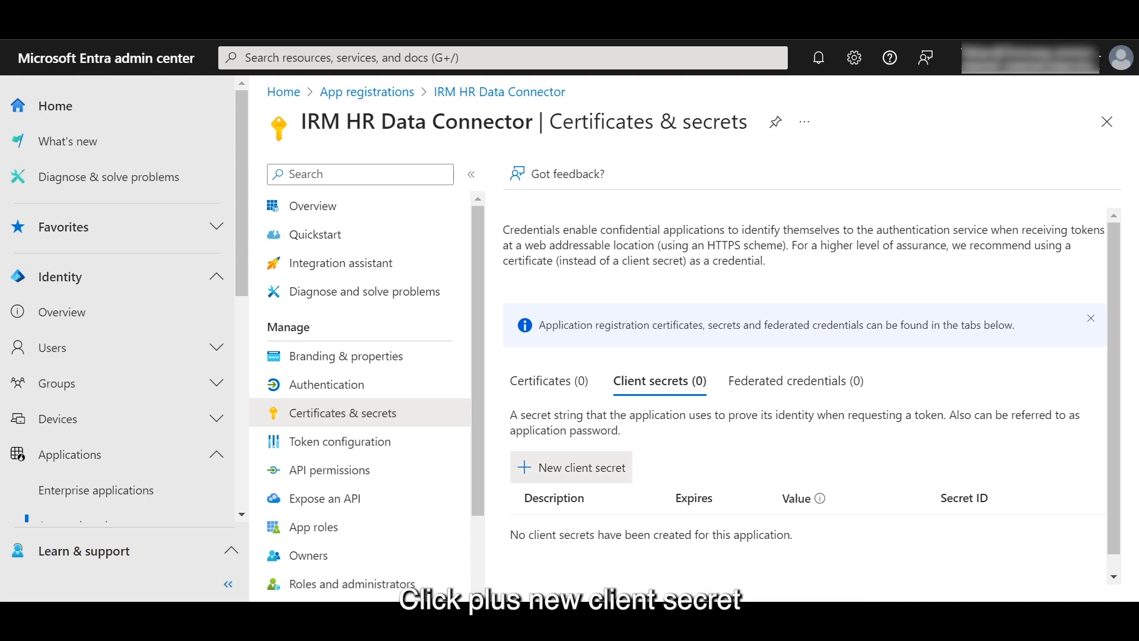
click(571, 467)
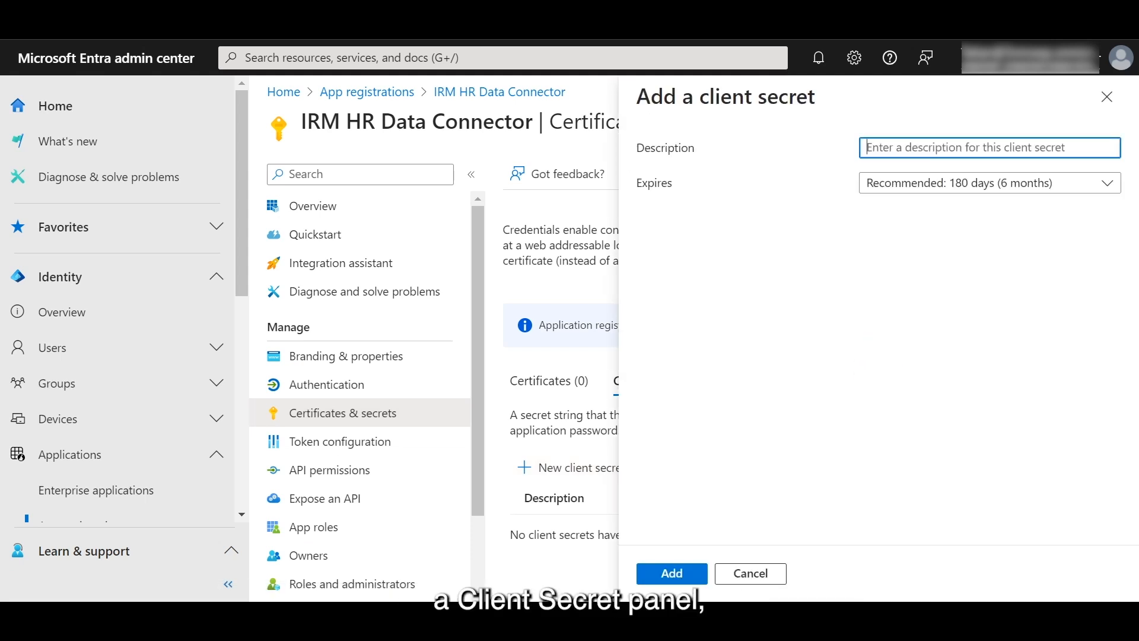
text(IRM HR)
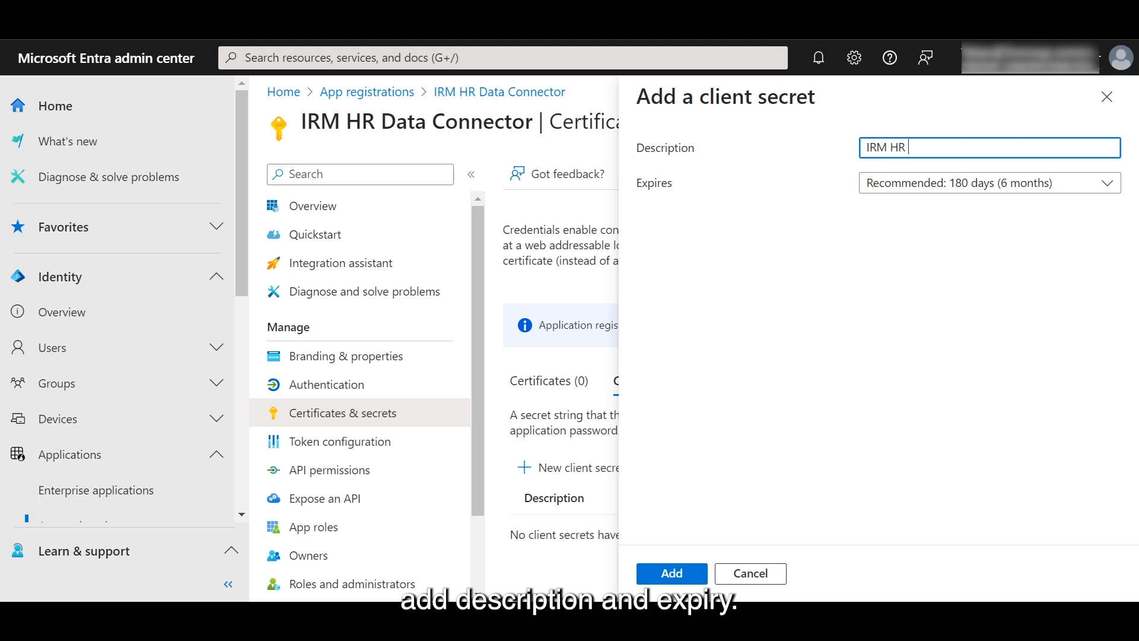
text( Data Connector Secret)
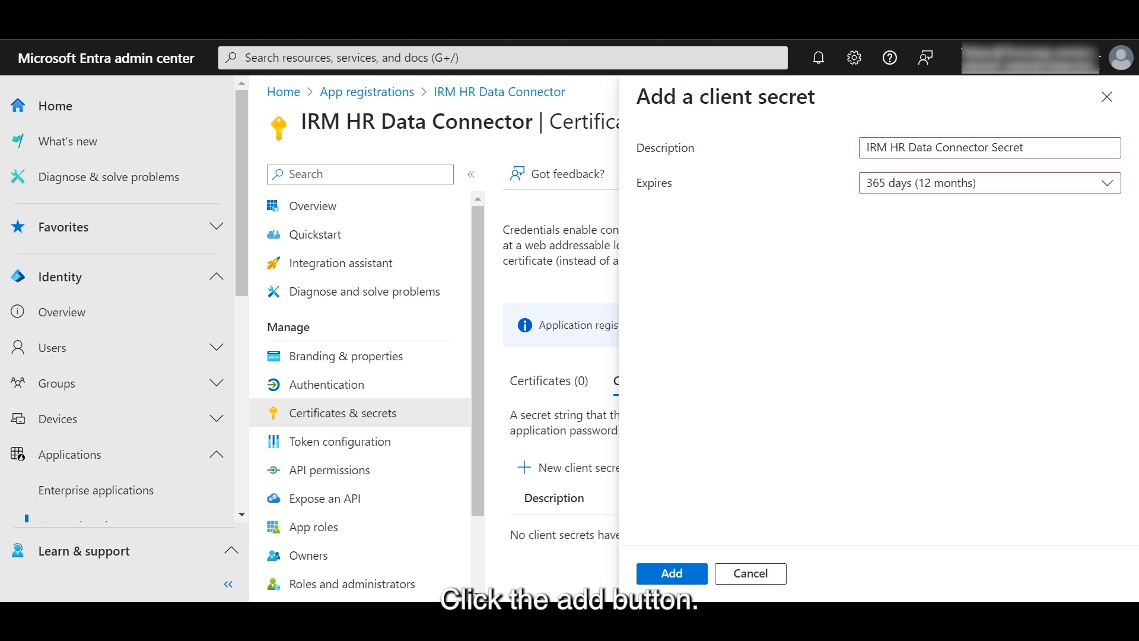
click(671, 573)
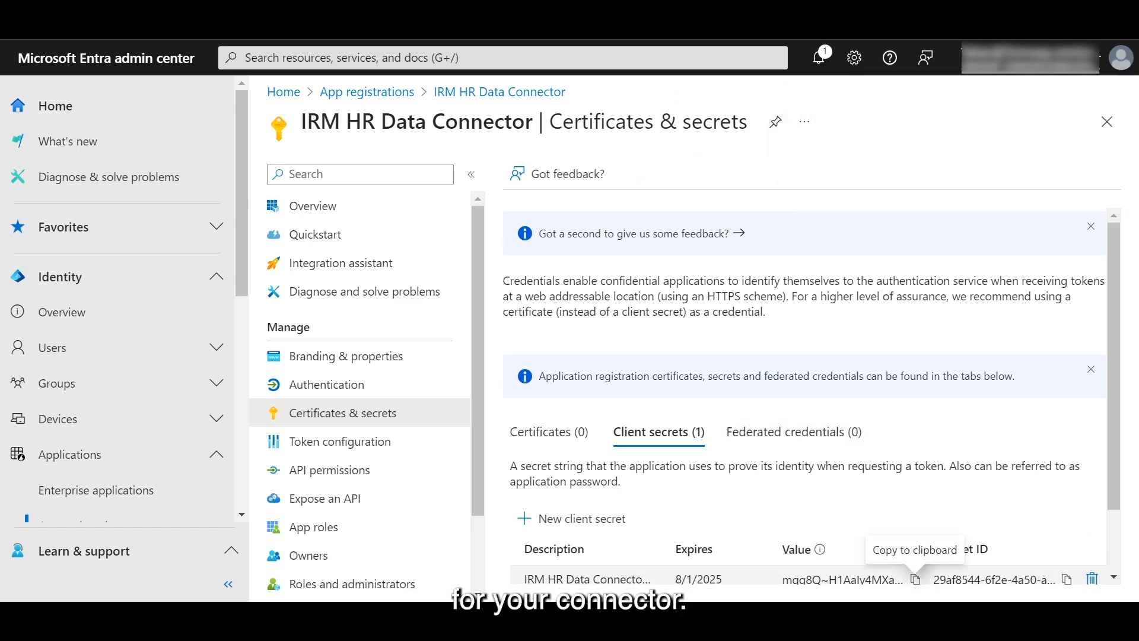
click(913, 580)
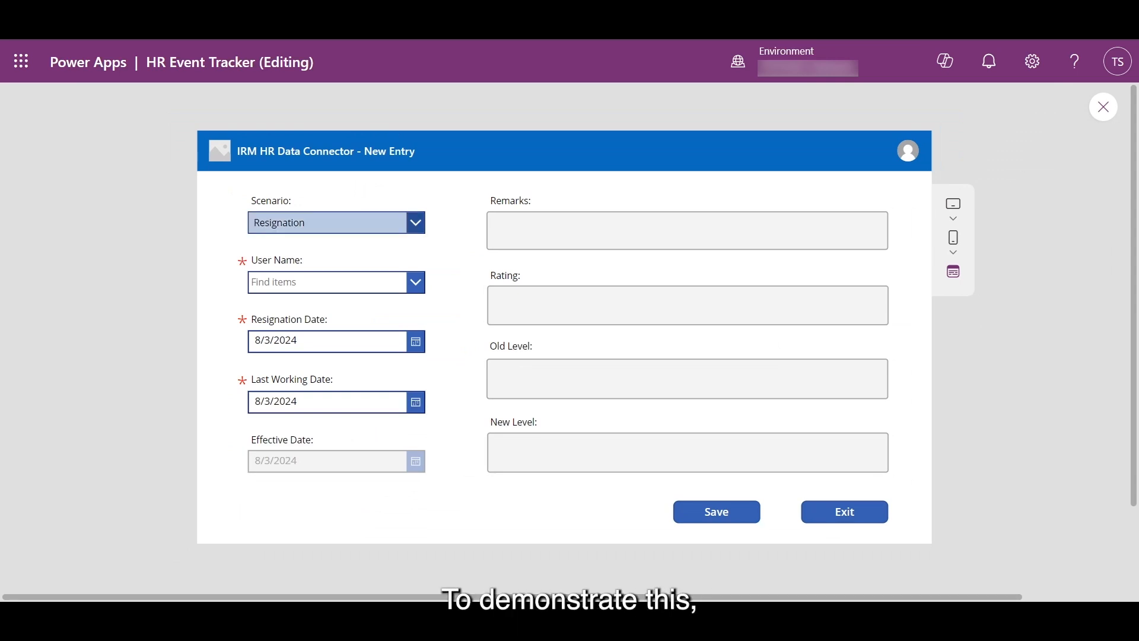
Step: In the HR Event Tracker Power App, switch the new entry's scenario through Job level change, Performance review and Performance improvement plan to compare the enabled fields
click(415, 223)
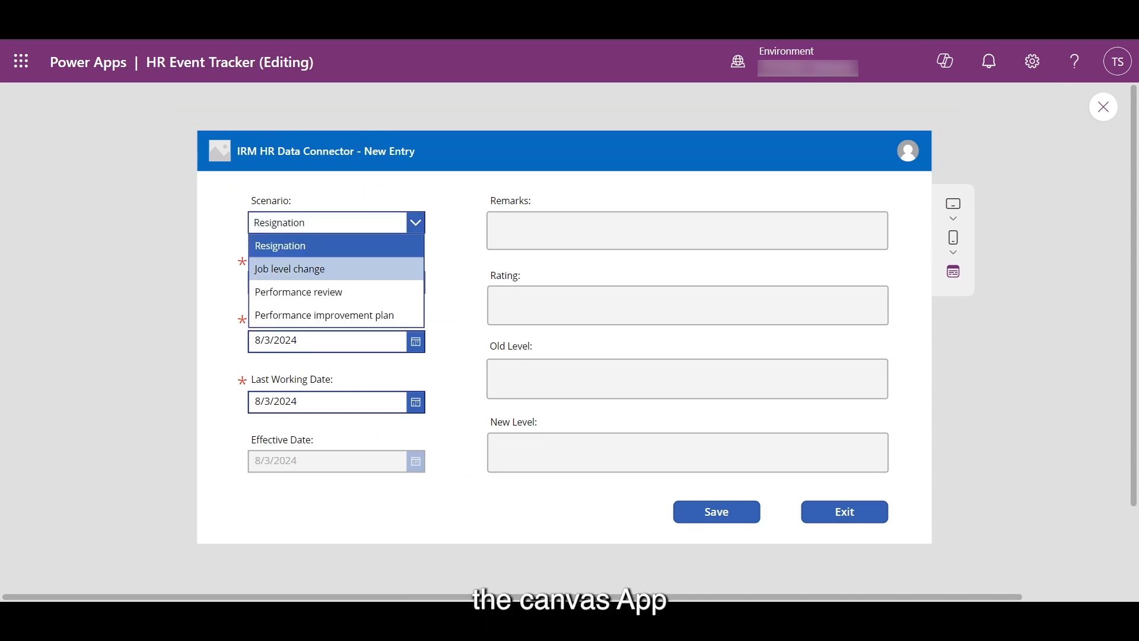
click(289, 268)
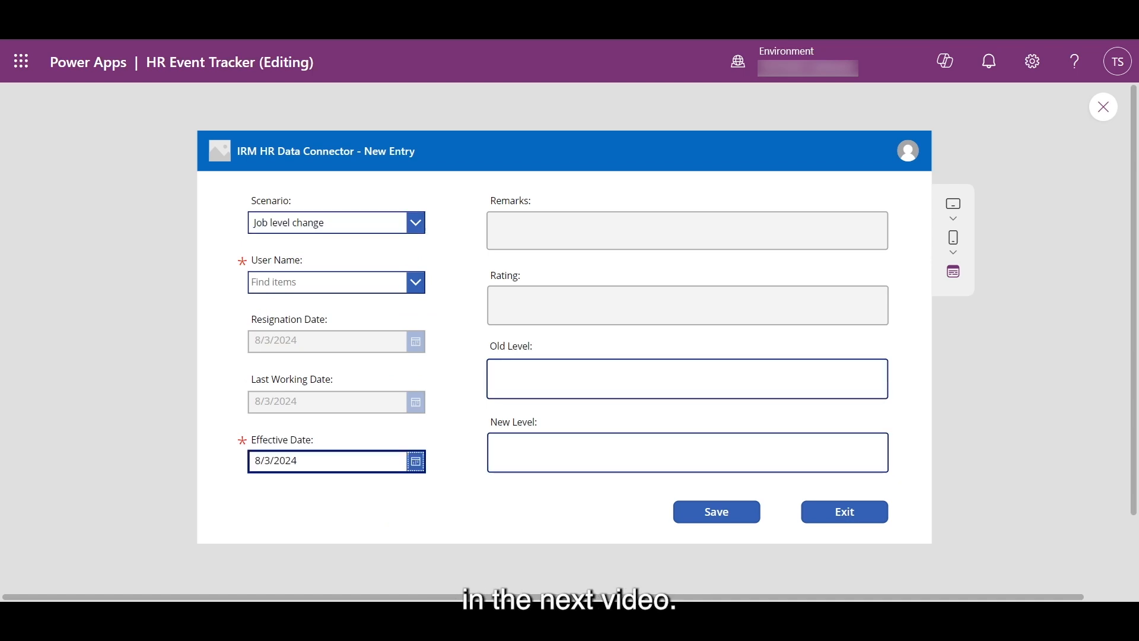
click(336, 222)
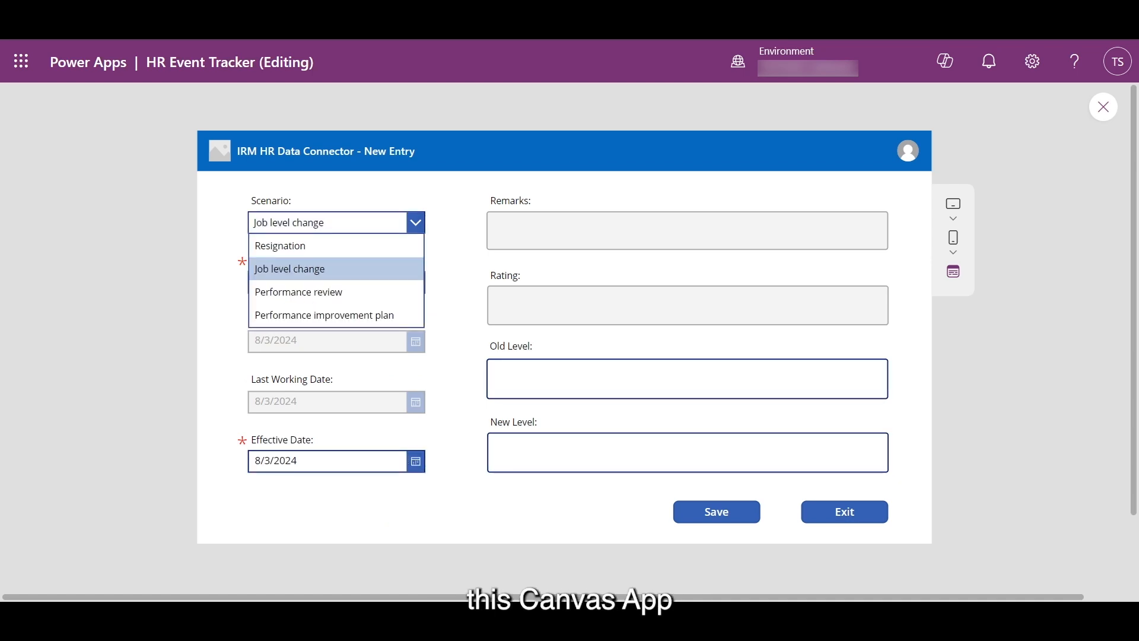
click(298, 292)
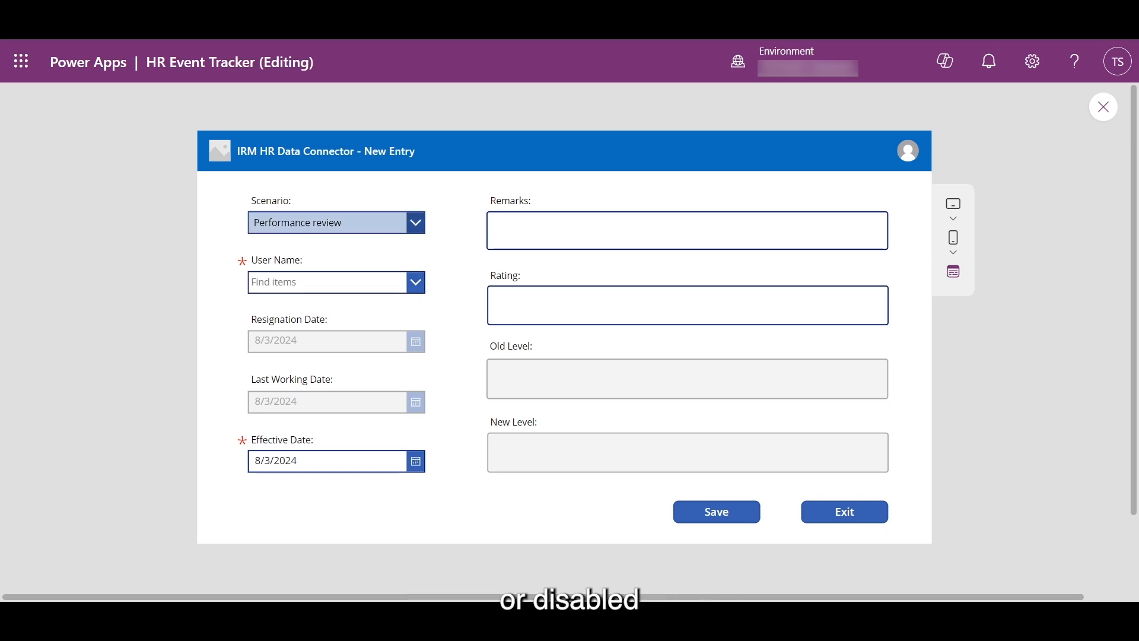
click(336, 222)
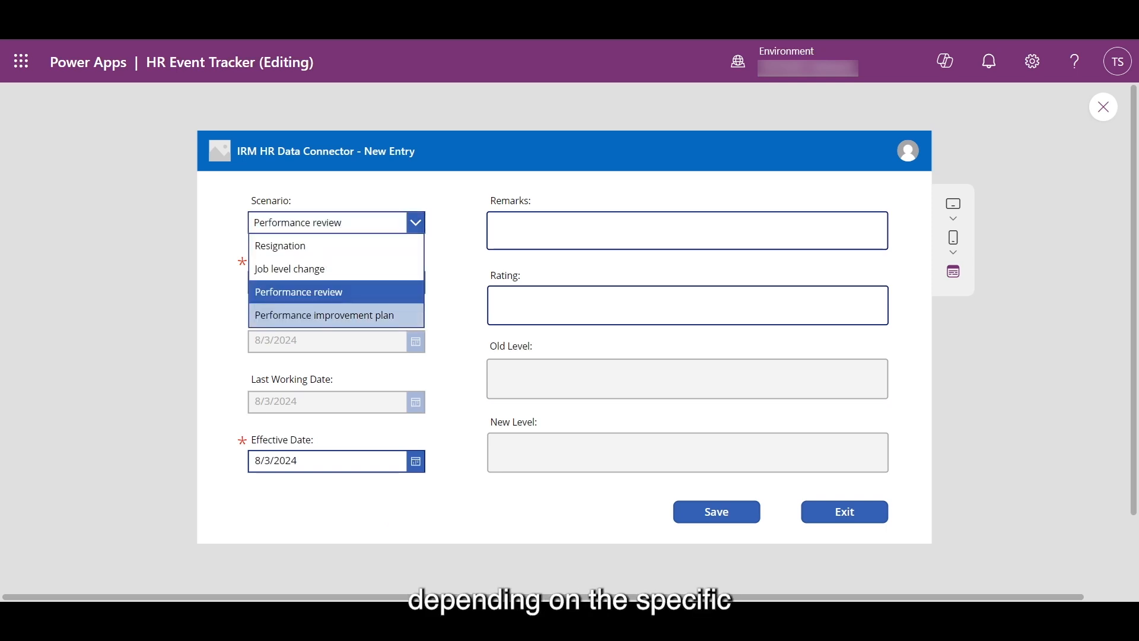
click(324, 315)
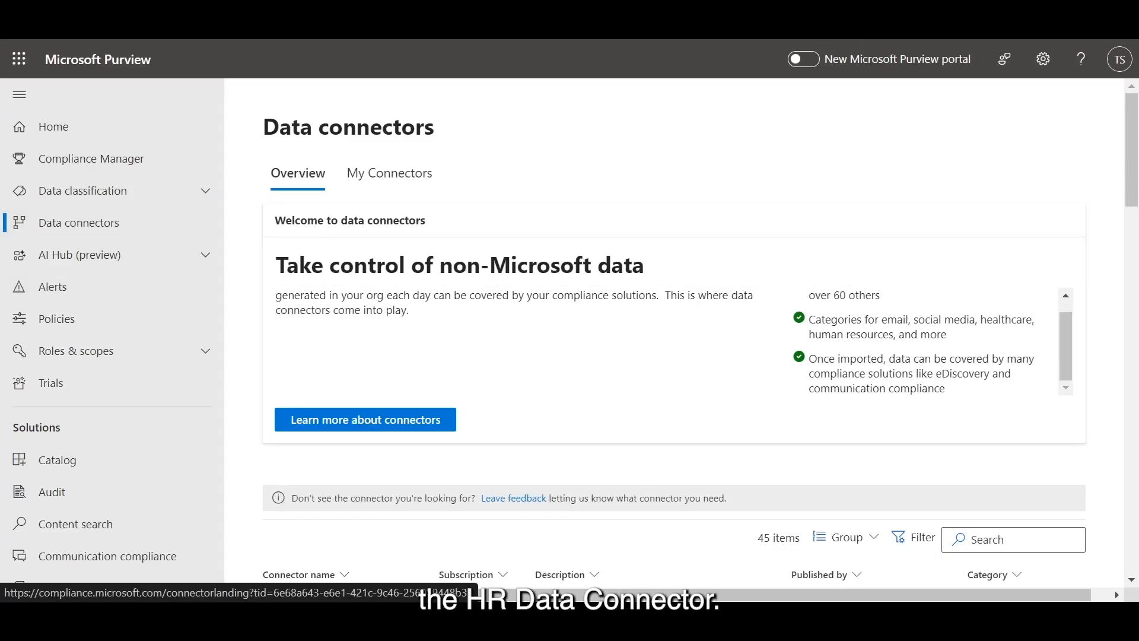
Step: In Microsoft Purview, start adding a new HR data connector and accept its terms of service
scroll(676, 482, down, 8)
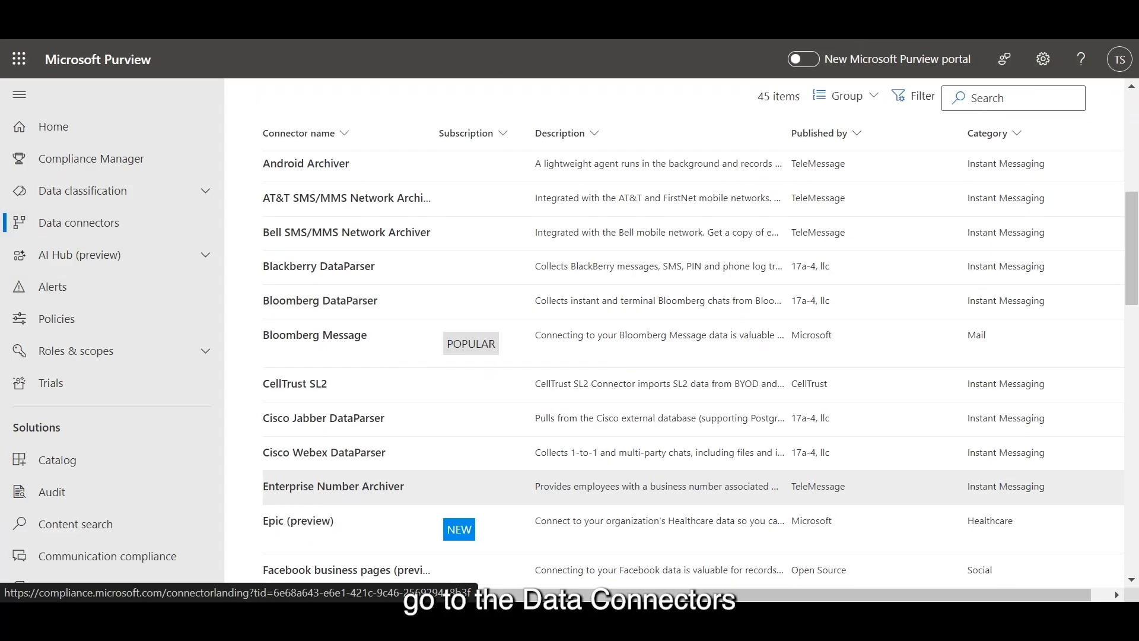
scroll(676, 365, down, 2)
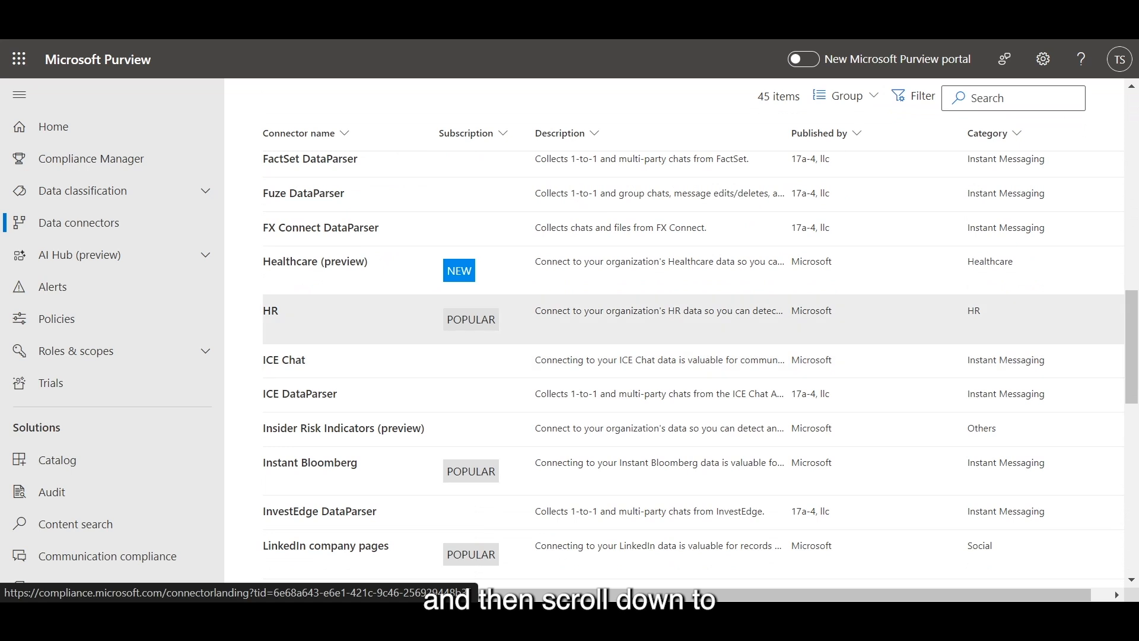
click(270, 311)
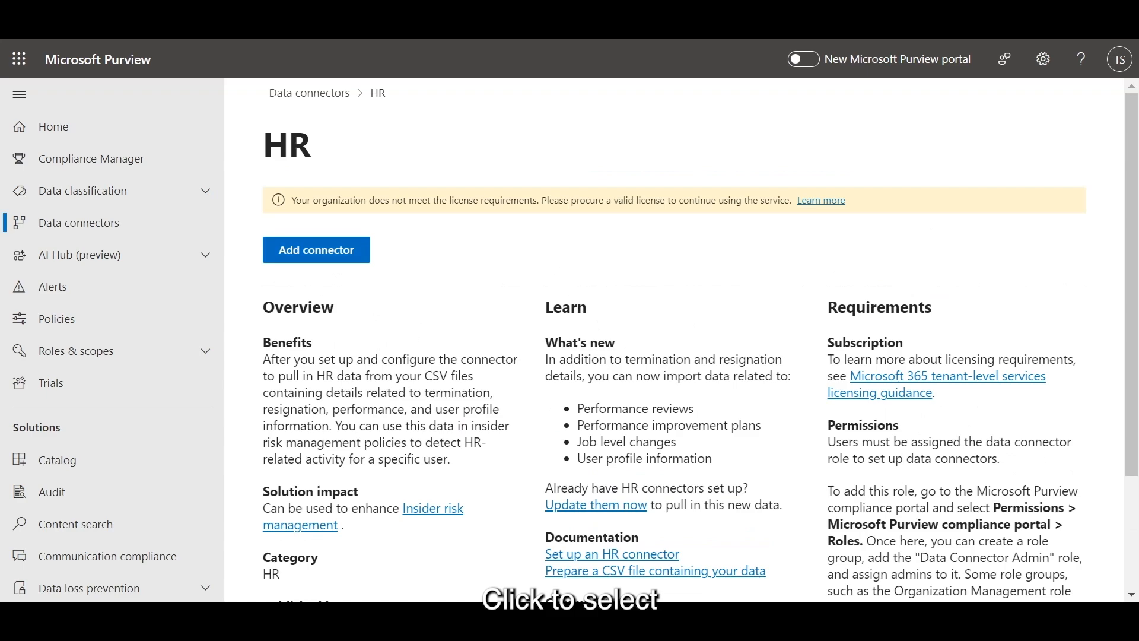
click(315, 250)
scroll(723, 337, down, 10)
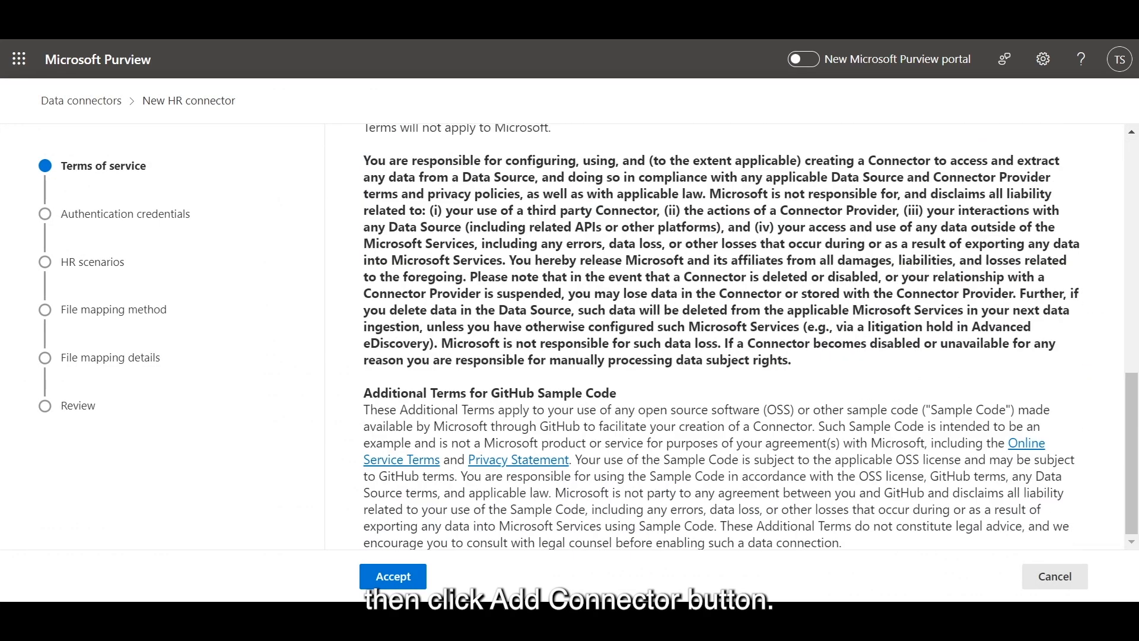
click(392, 576)
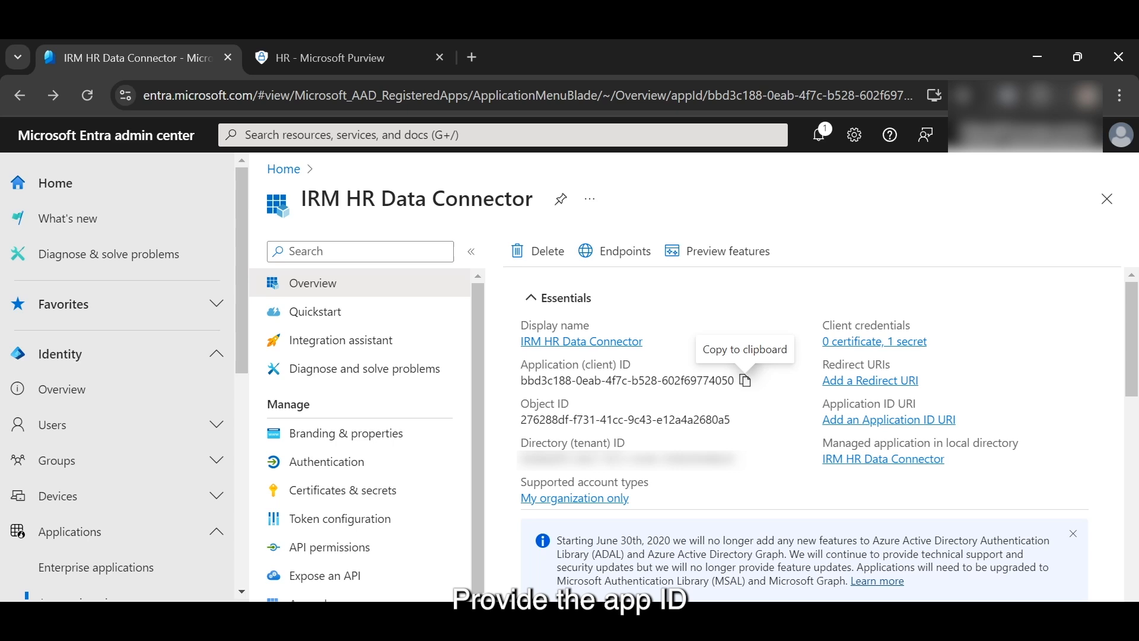
Step: Copy the application ID from the Entra app registration into the connector's credentials, name the connector "IRM HR Data Connector" and proceed to the HR scenarios
click(745, 380)
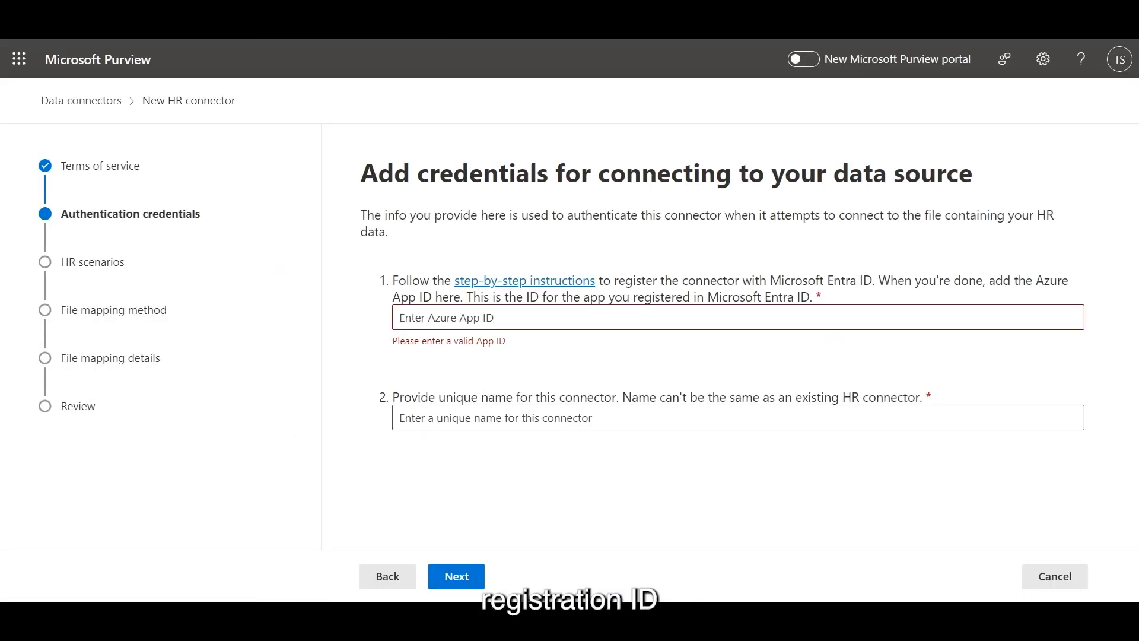
click(446, 318)
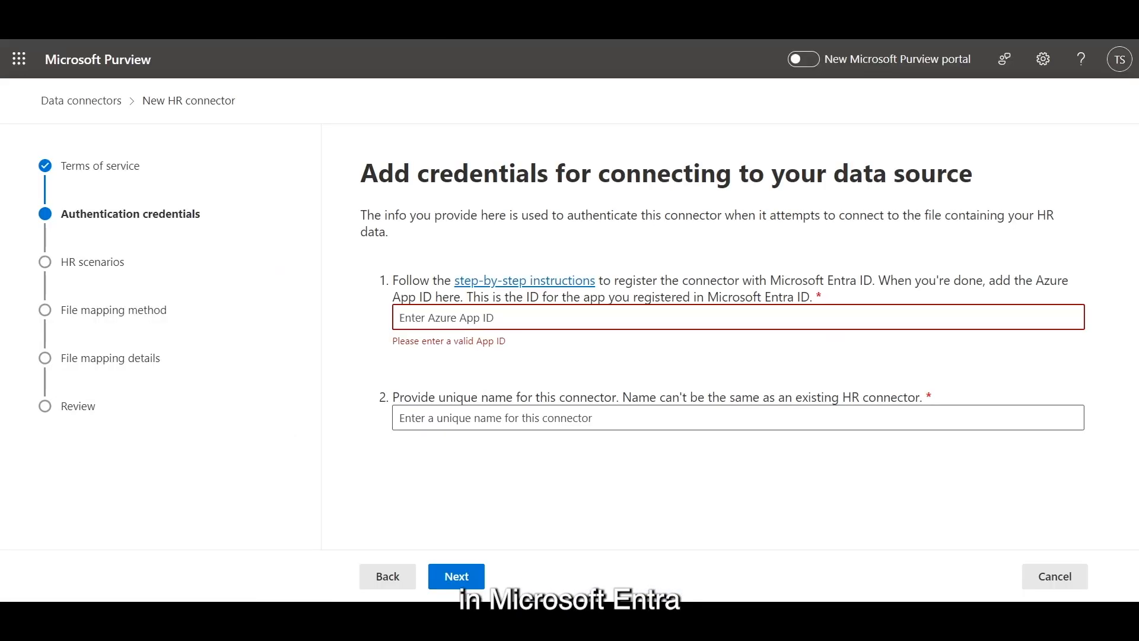
key(ctrl+v)
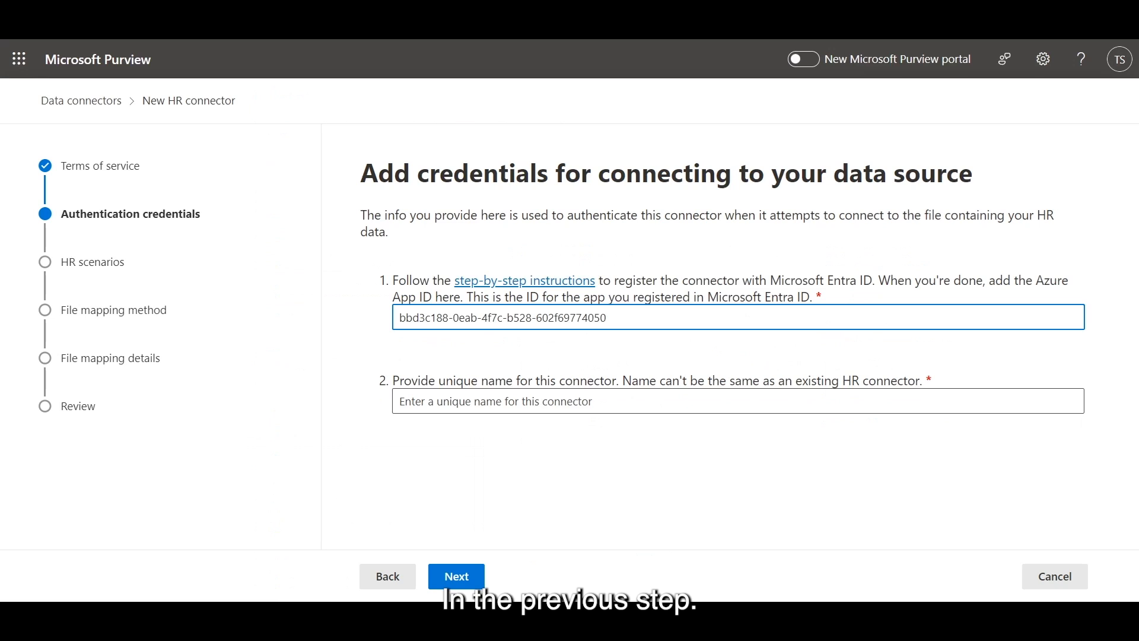
click(446, 401)
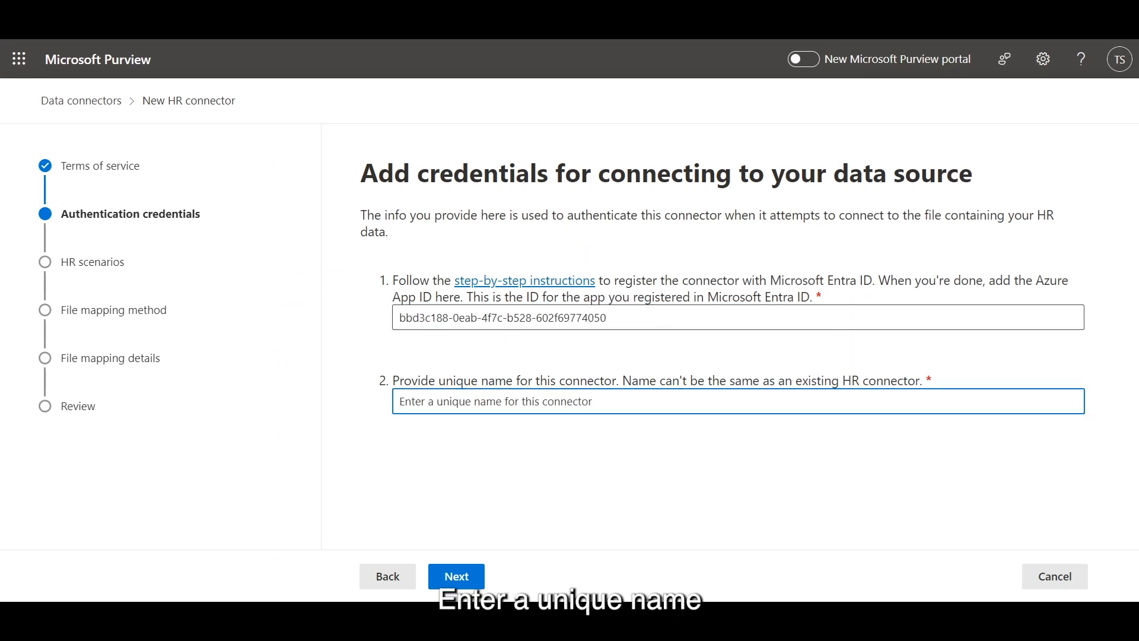
key(ctrl+v)
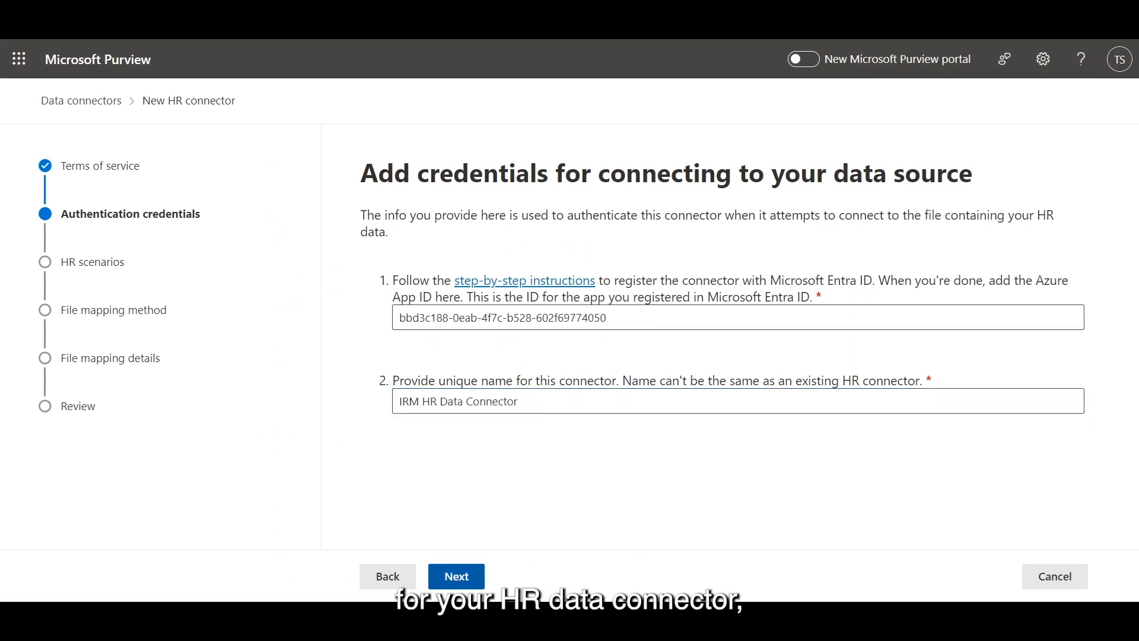
click(456, 576)
Step: Include the Employee resignation, Job level changes, Performance reviews and Performance improvement plans scenarios in the HR connector
click(368, 341)
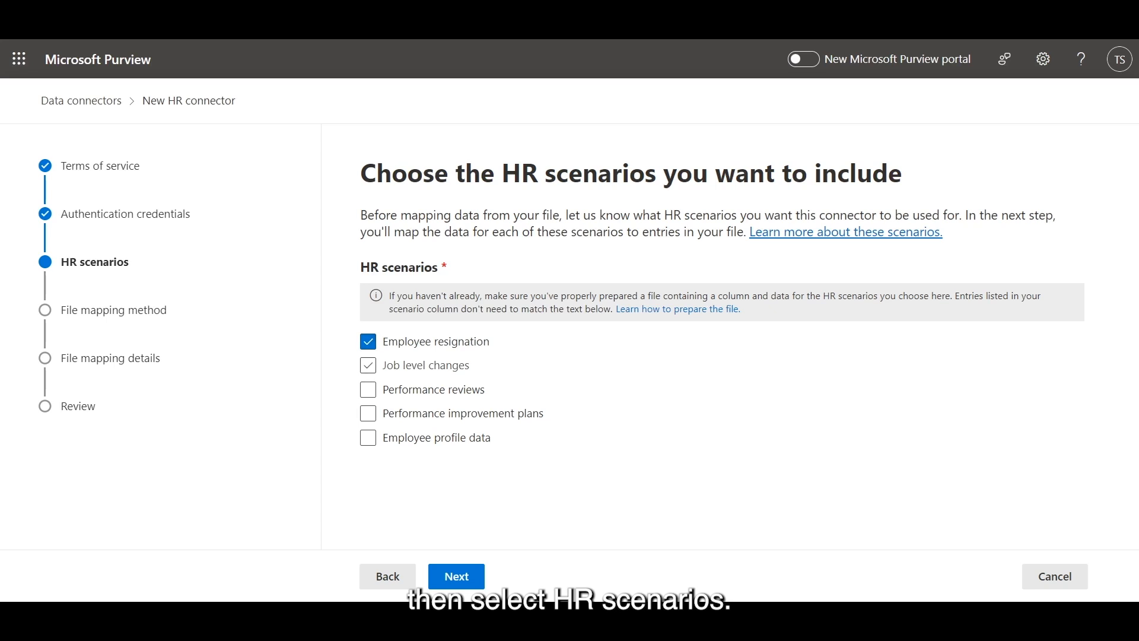
click(368, 365)
click(368, 389)
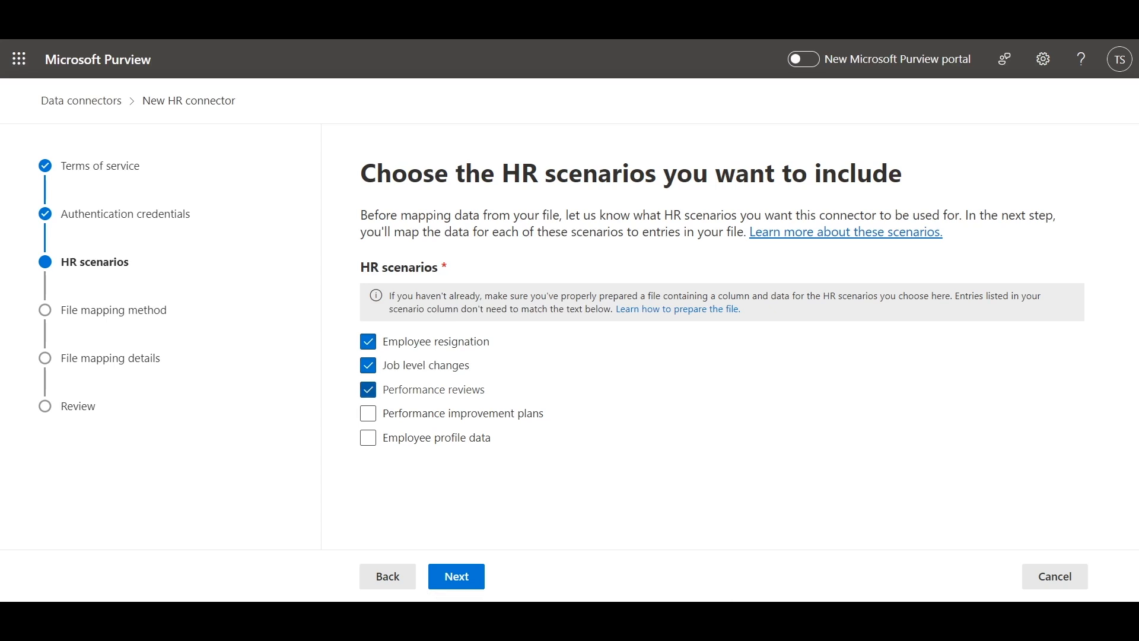
click(368, 413)
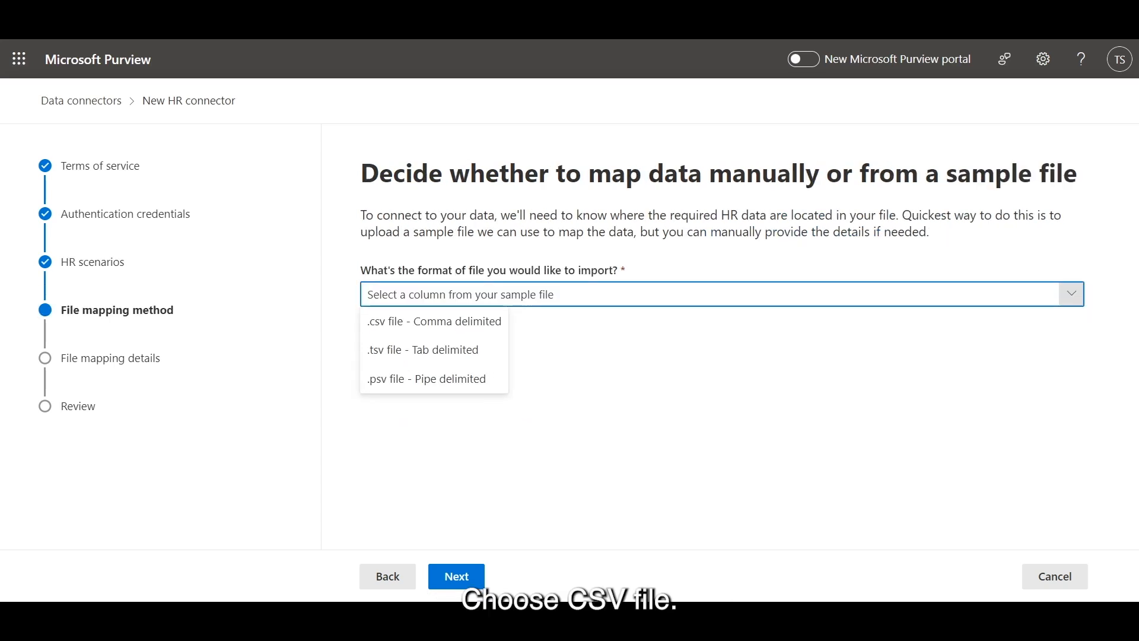
Step: Set the import format to .csv file - Comma delimited, upload "HR Connector Data All Scenarios.csv" as the sample file and proceed to the mapping details
click(399, 320)
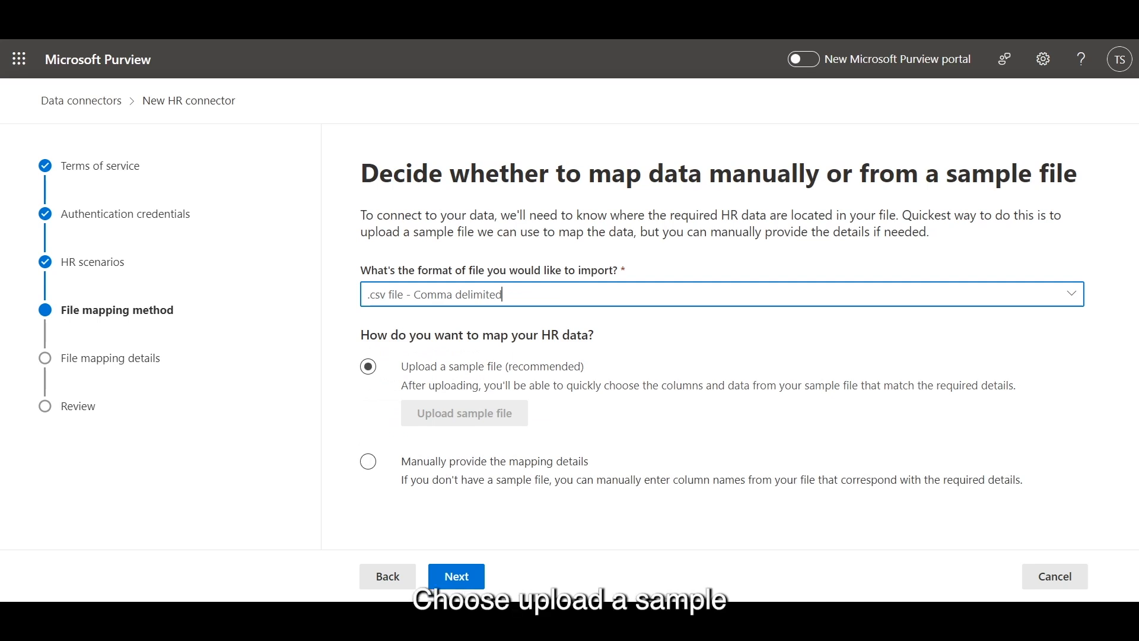
click(368, 366)
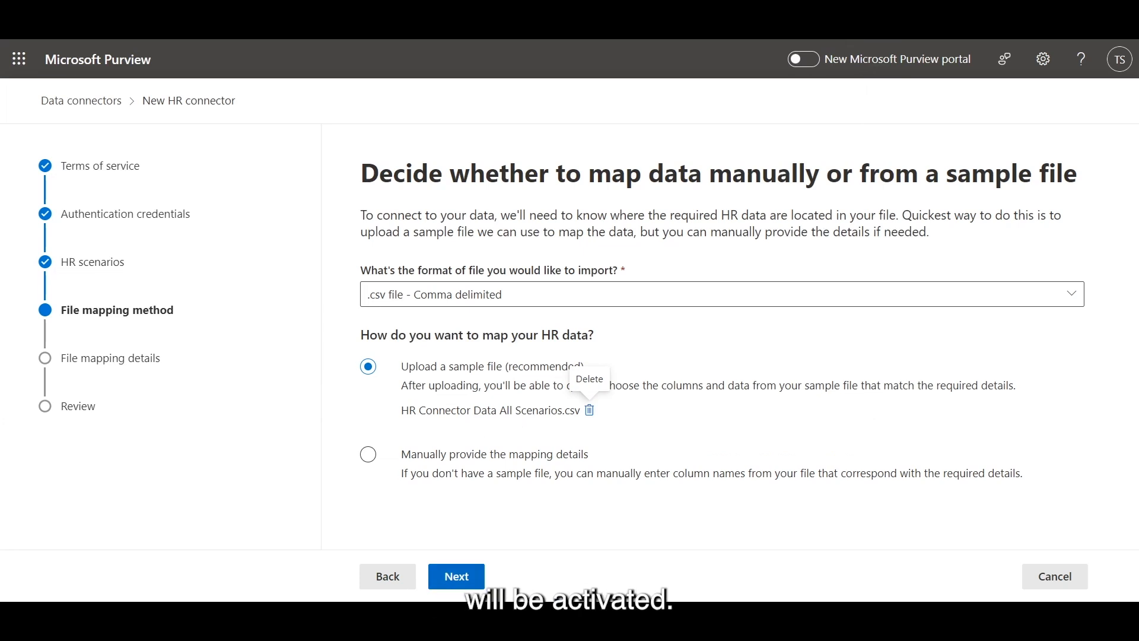
click(456, 576)
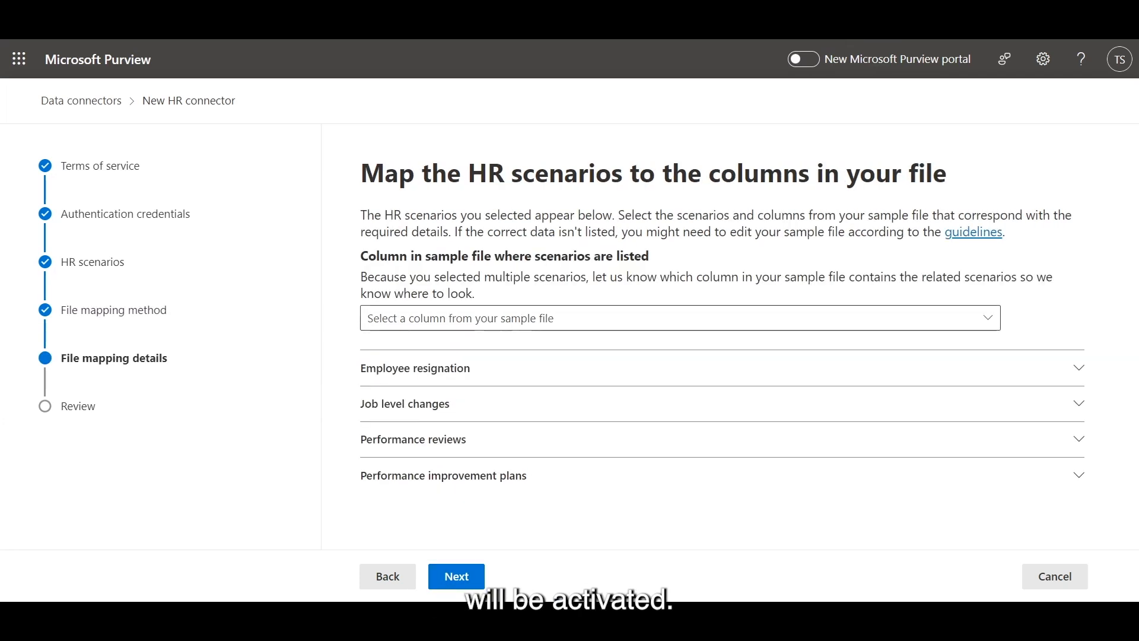
Step: Choose HRScenario as the sample file column where the scenarios are listed
click(680, 318)
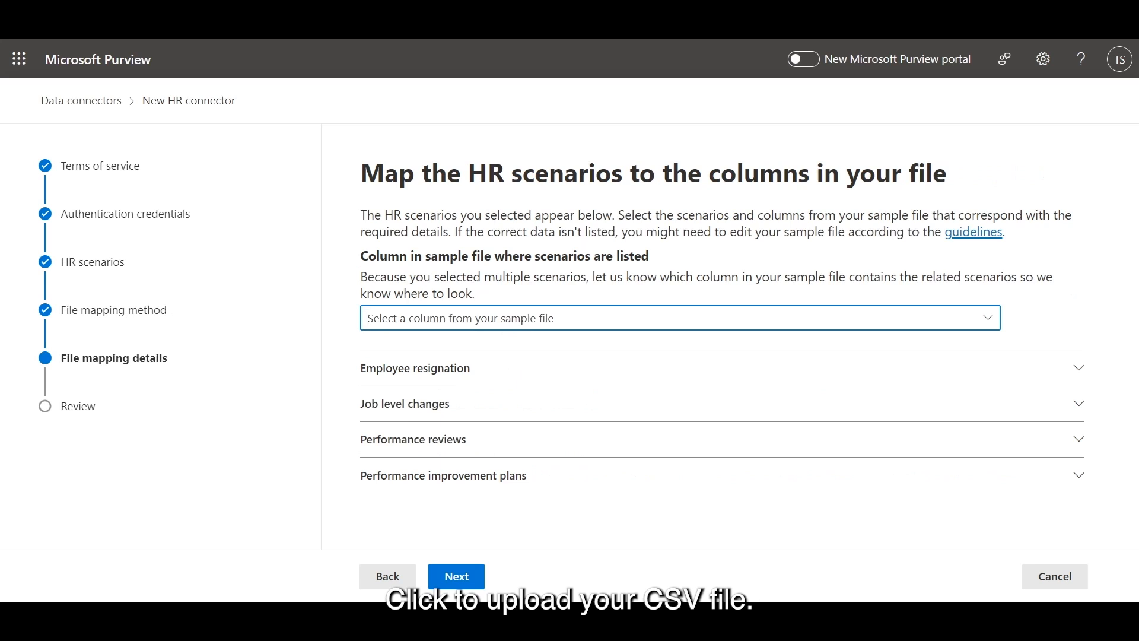
click(987, 317)
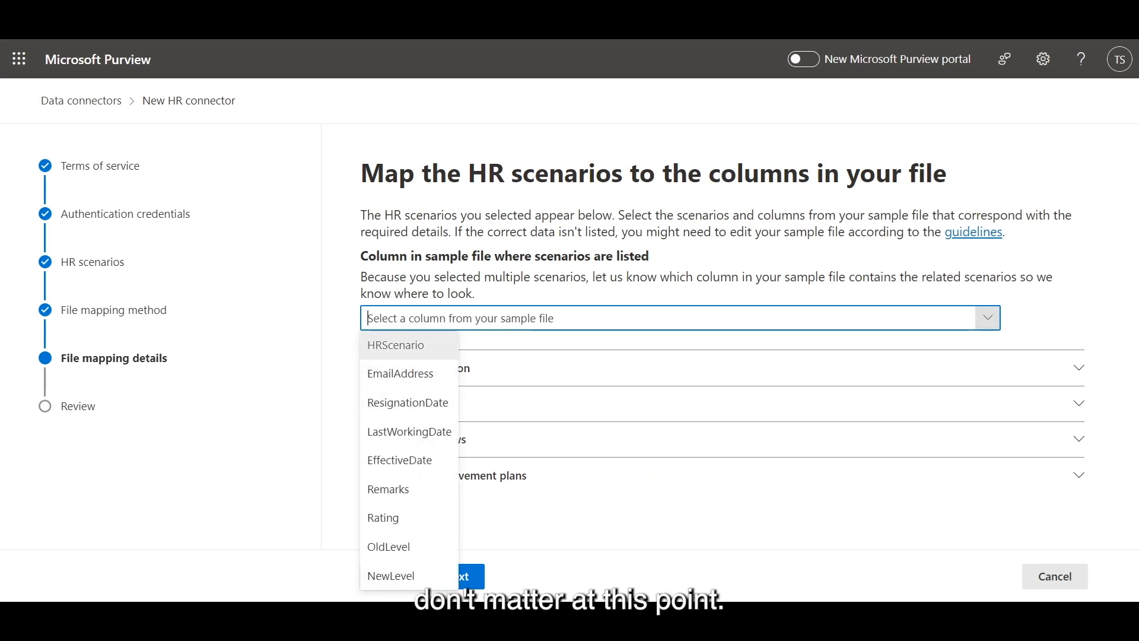
click(396, 345)
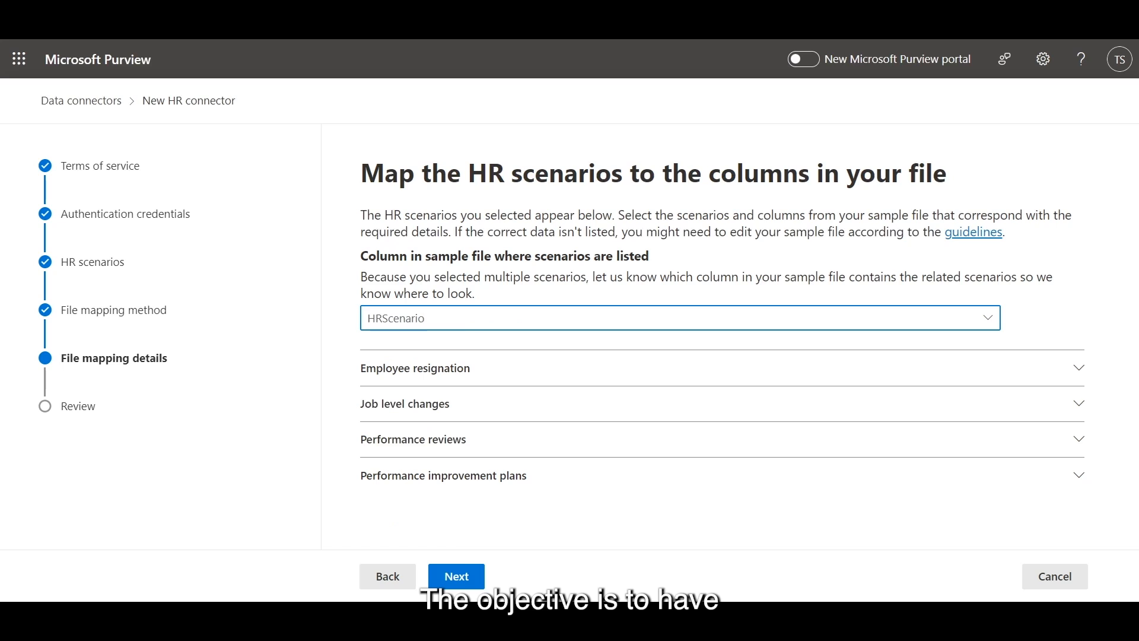
Step: Enter "Resignation" as the file entry for the Employee resignation scenario
click(1078, 368)
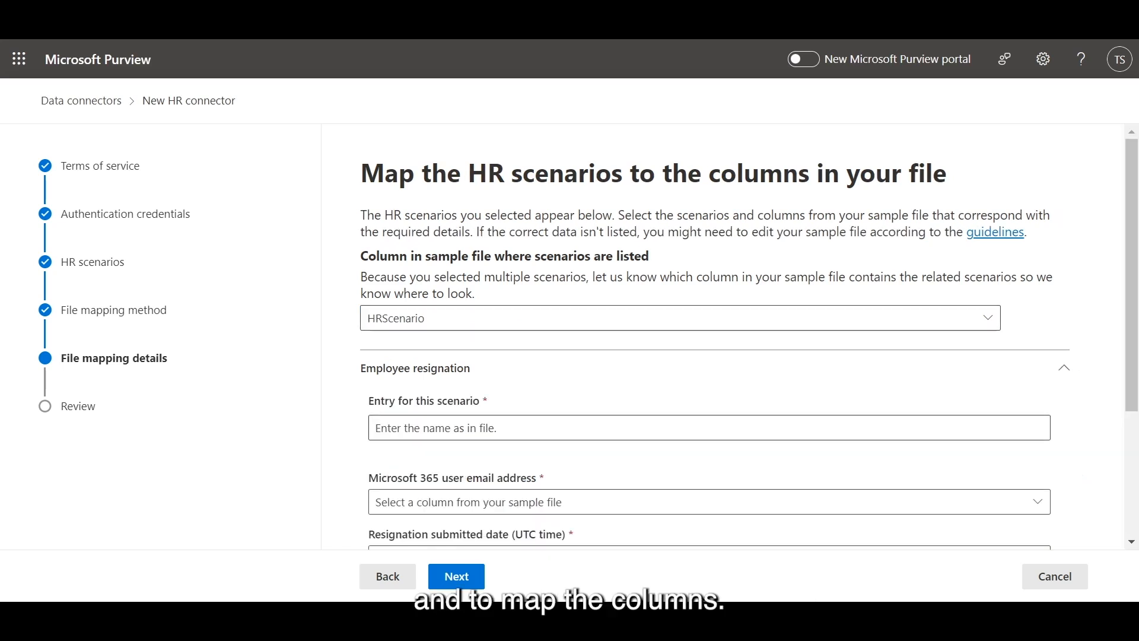
click(708, 428)
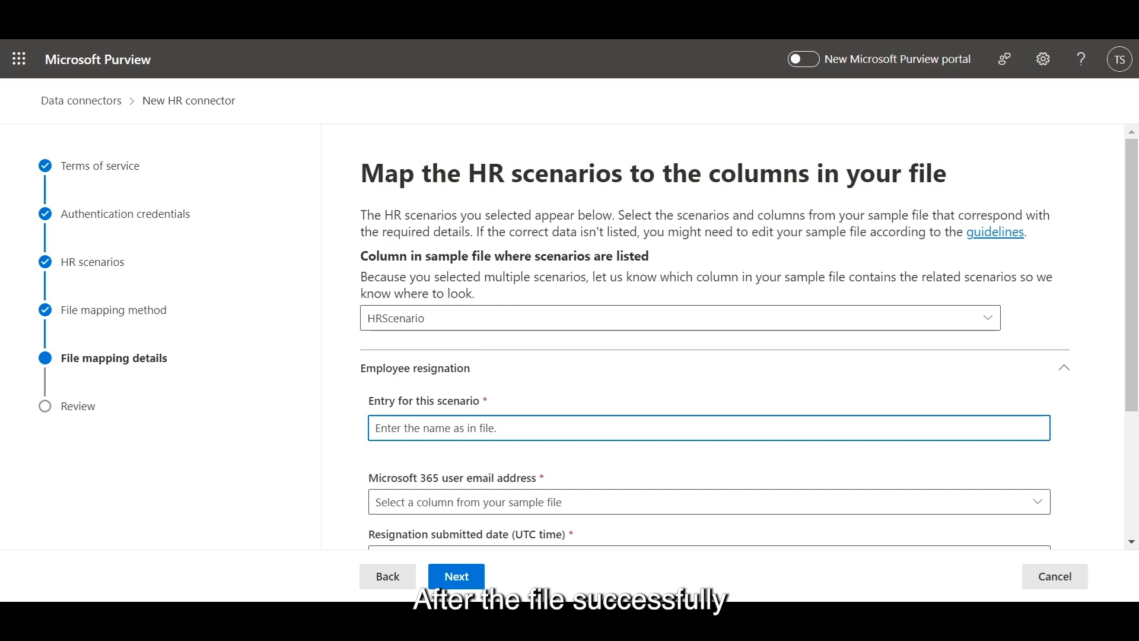
scroll(724, 338, down, 2)
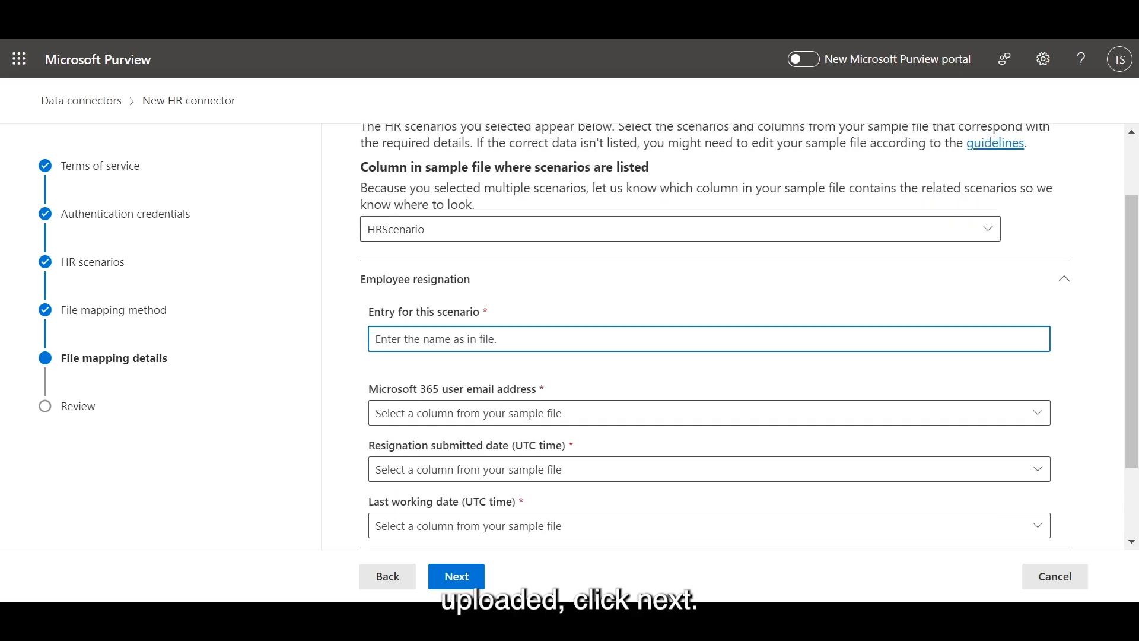
click(504, 413)
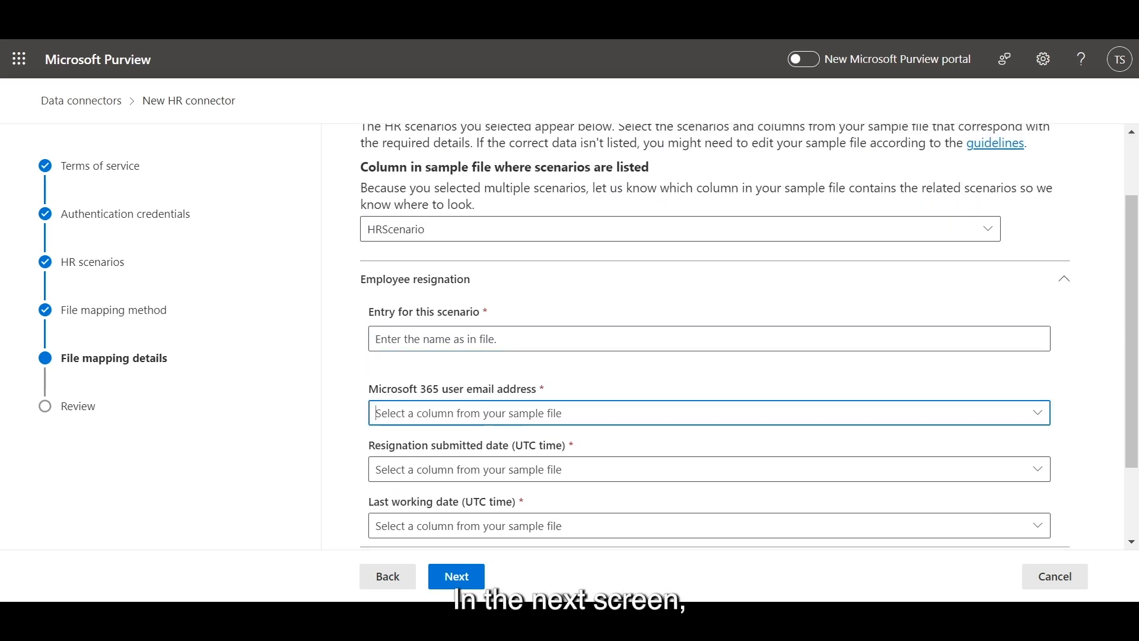
scroll(724, 338, down, 1)
click(709, 250)
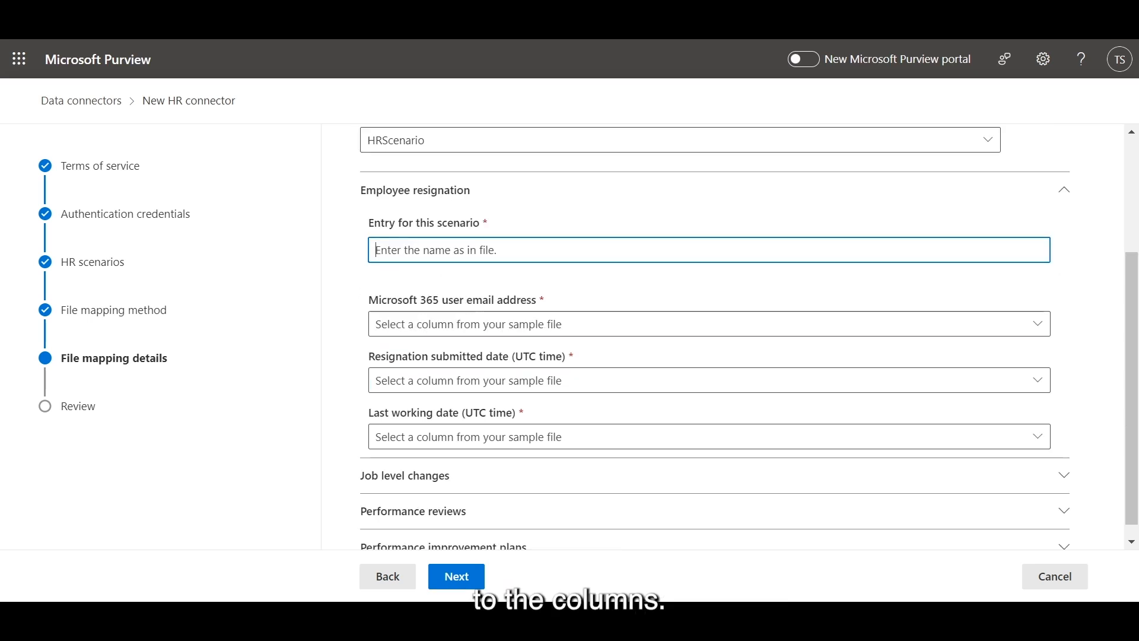
text(Resignation)
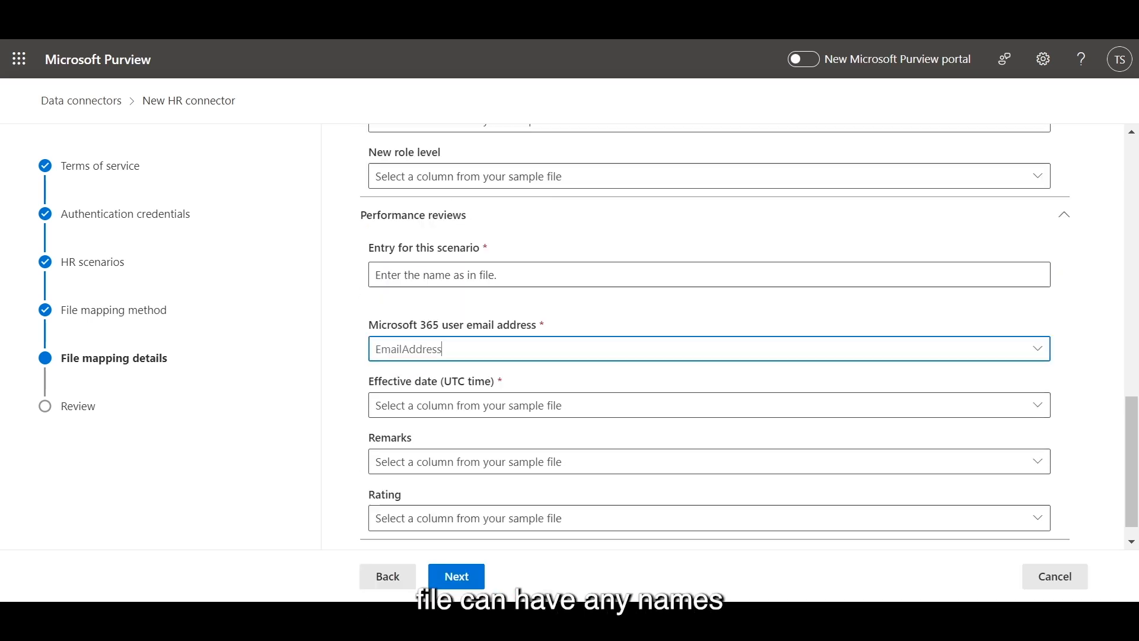
Step: Map the Microsoft 365 user email address to the EmailAddress column in all scenarios, including Performance improvement plans
scroll(749, 332, down, 1)
click(1063, 531)
scroll(715, 337, down, 3)
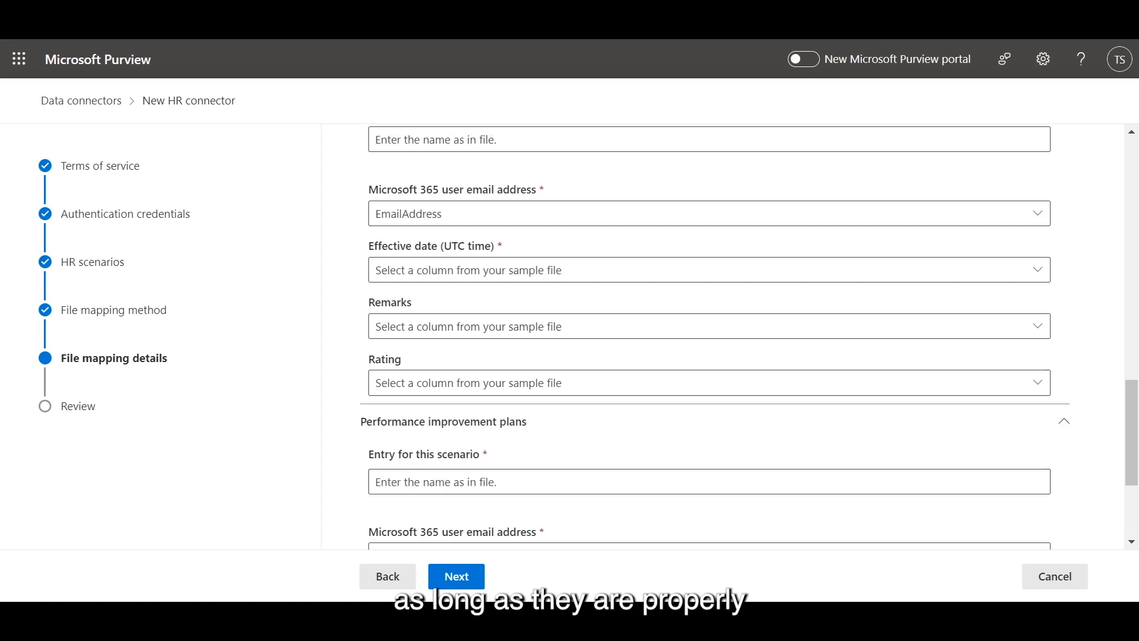
click(709, 399)
text(EmailAddress)
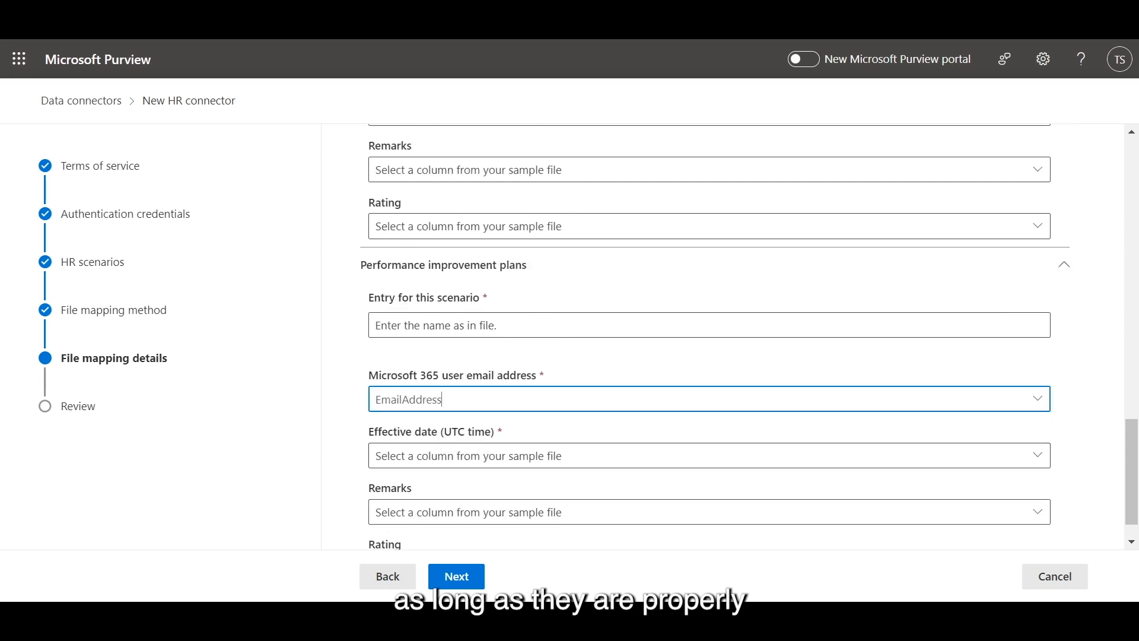
Step: Map the resignation dates to ResignationDate and LastWorkingDate, and complete the matching entries and columns for the other three scenarios
scroll(709, 399, up, 1)
scroll(708, 337, up, 15)
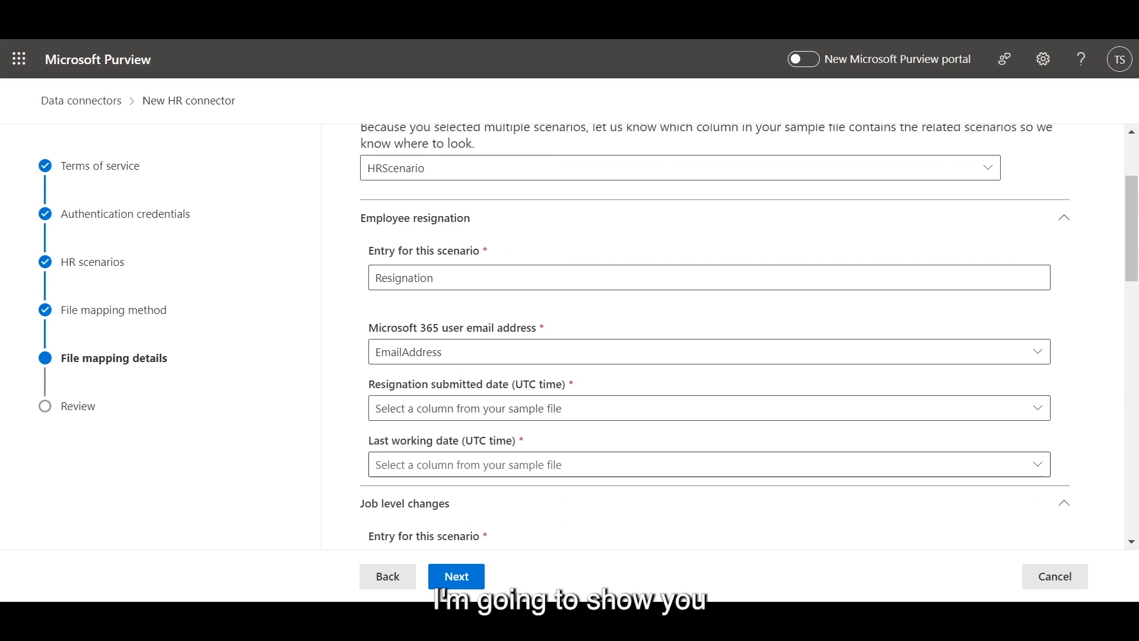
scroll(709, 336, down, 1)
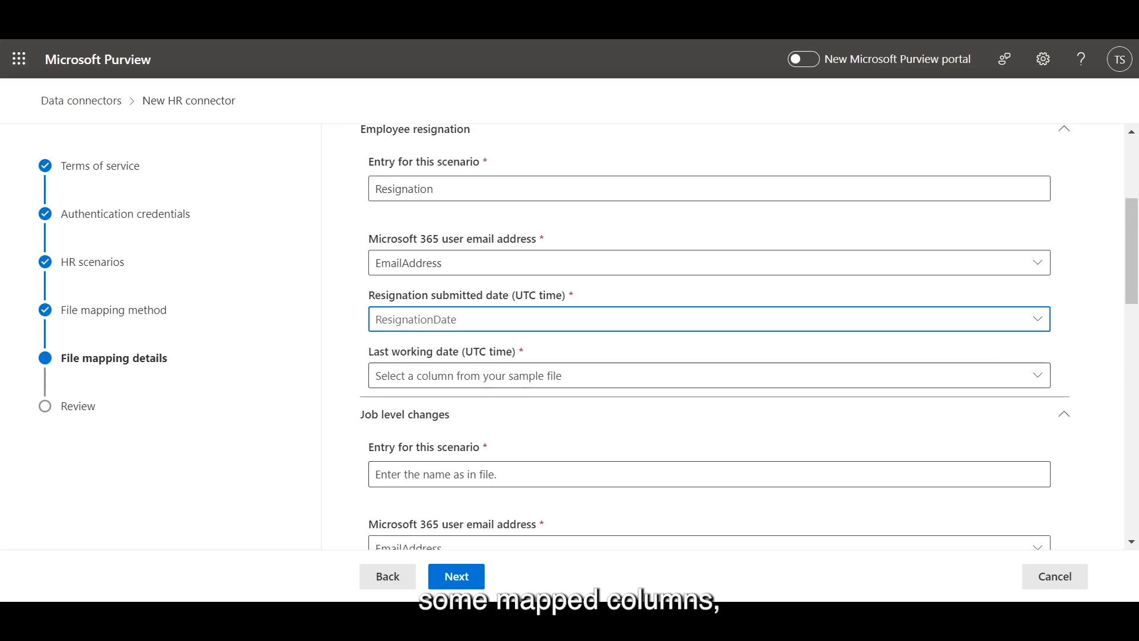
scroll(709, 337, down, 2)
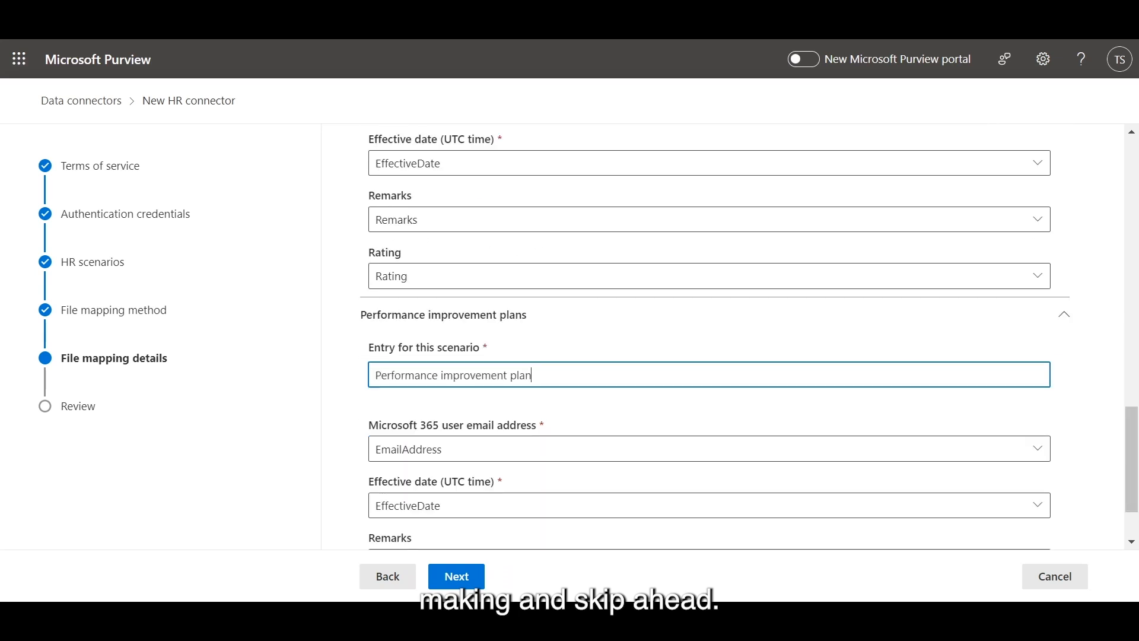
Step: Check the completed column mappings of the HR scenarios and proceed to the connector's final review
scroll(709, 337, down, 2)
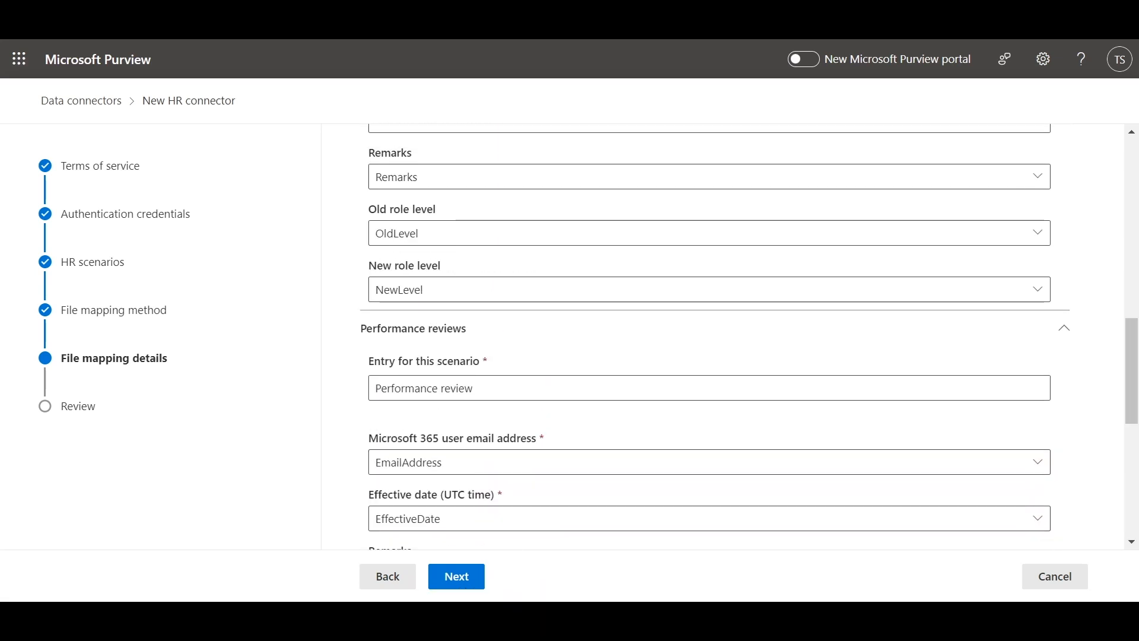
scroll(709, 336, up, 6)
scroll(709, 336, down, 2)
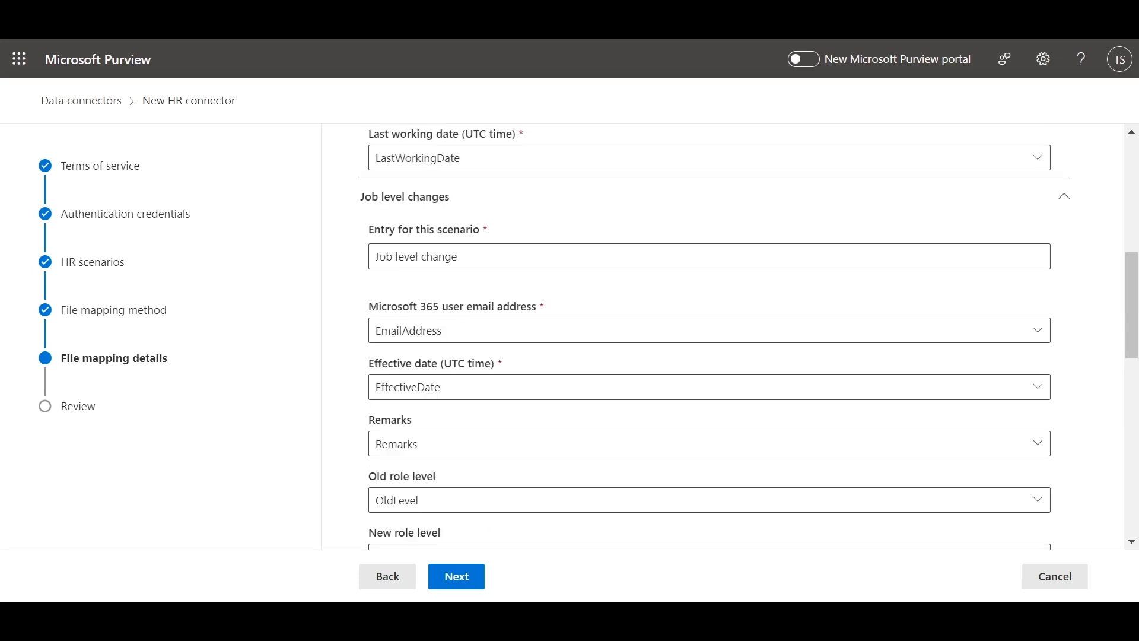
click(456, 575)
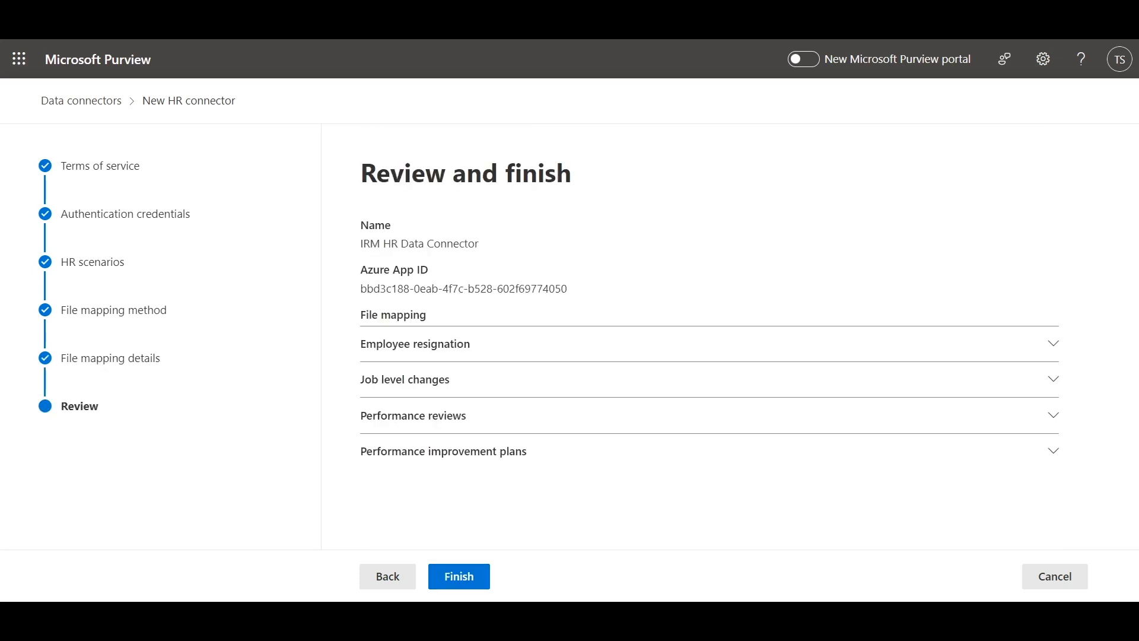
Step: Review the file mapping summaries of all four scenarios and finish creating the HR connector
click(1052, 344)
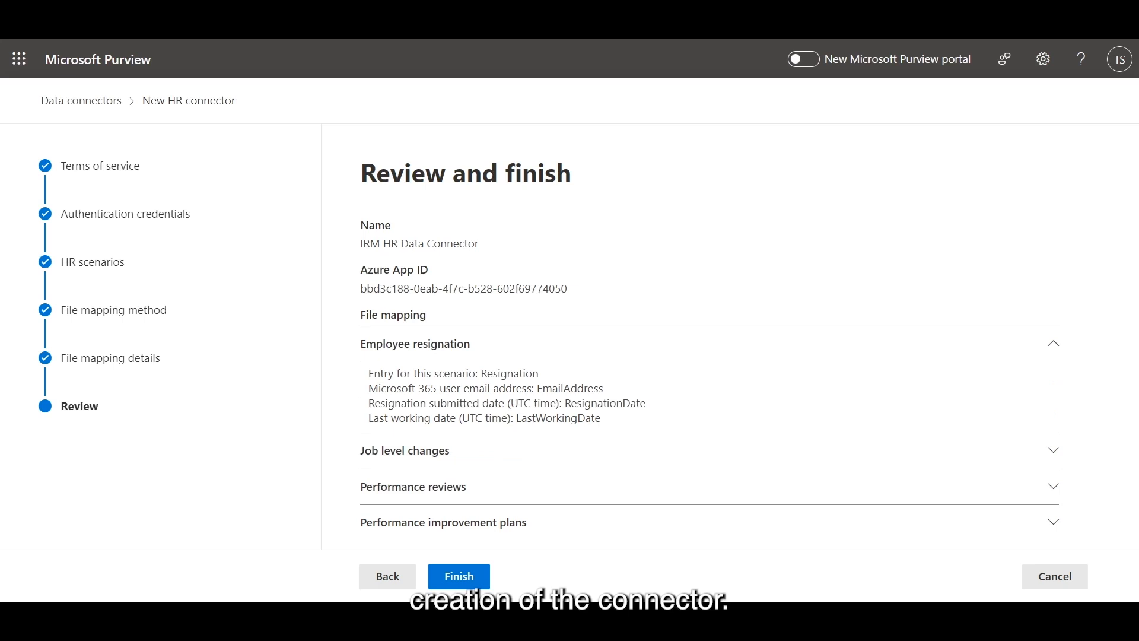
click(1052, 451)
scroll(741, 336, down, 2)
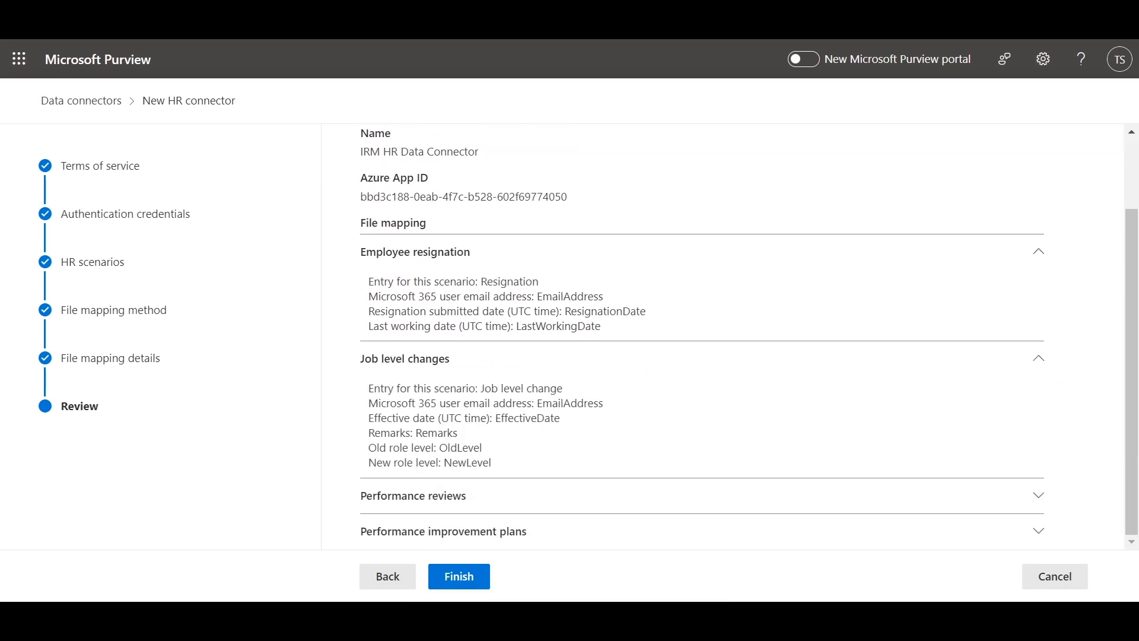
click(1038, 495)
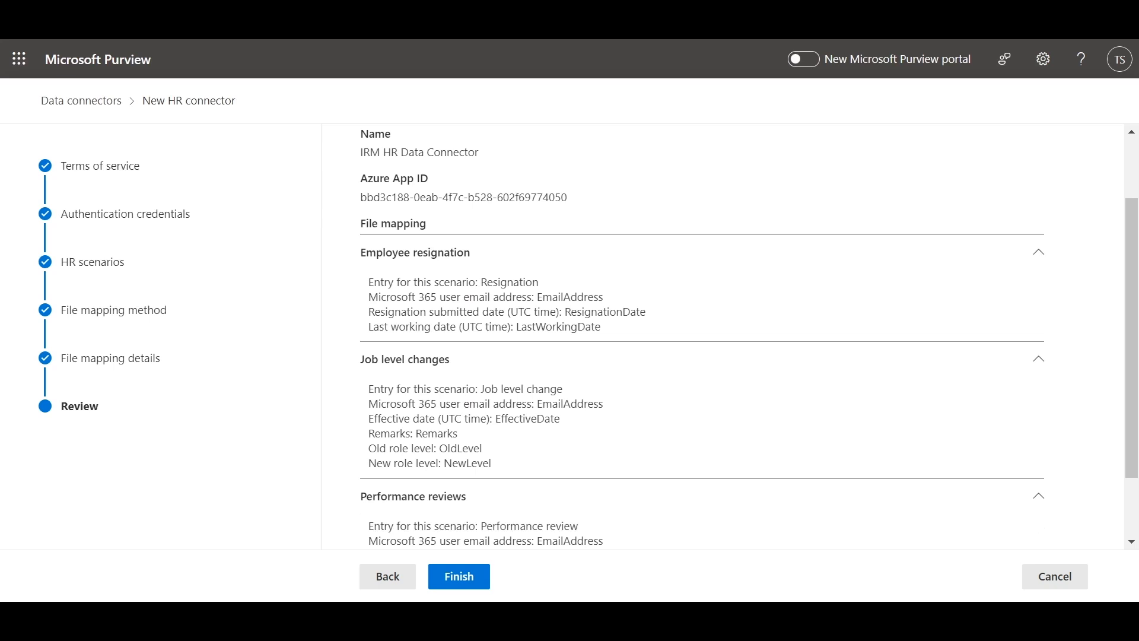
scroll(742, 337, down, 2)
click(1038, 532)
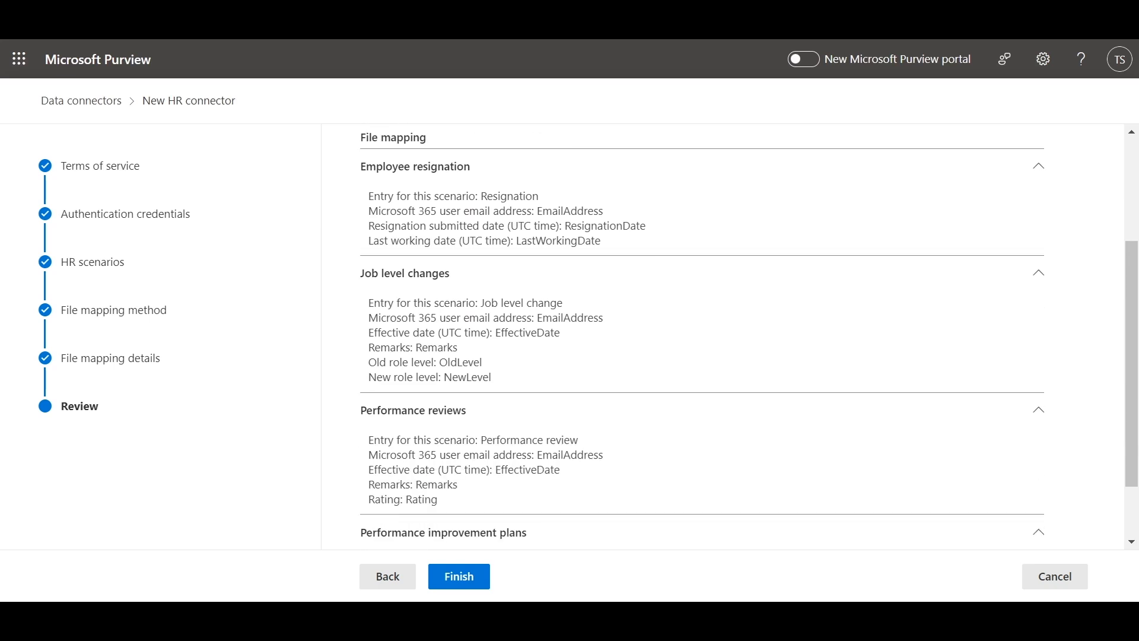
scroll(742, 336, down, 2)
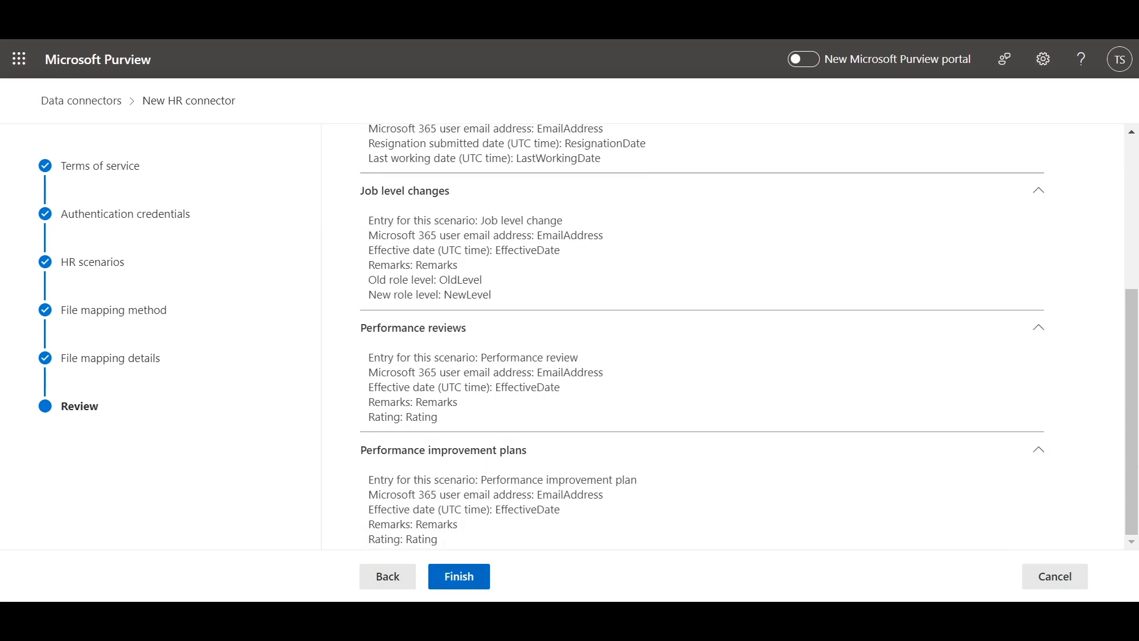
click(458, 575)
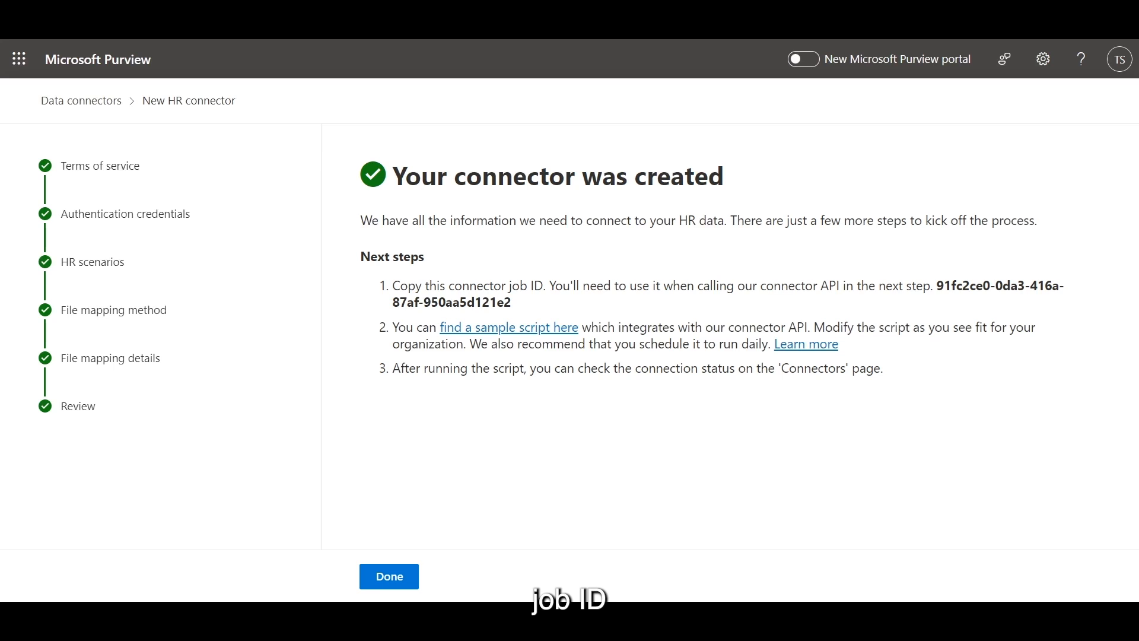
Step: Select the new connector's job ID, and copy the entire sample_script.ps1 code from the m365-compliance-connector-sample-scripts repository on GitHub
drag(934, 286, 511, 302)
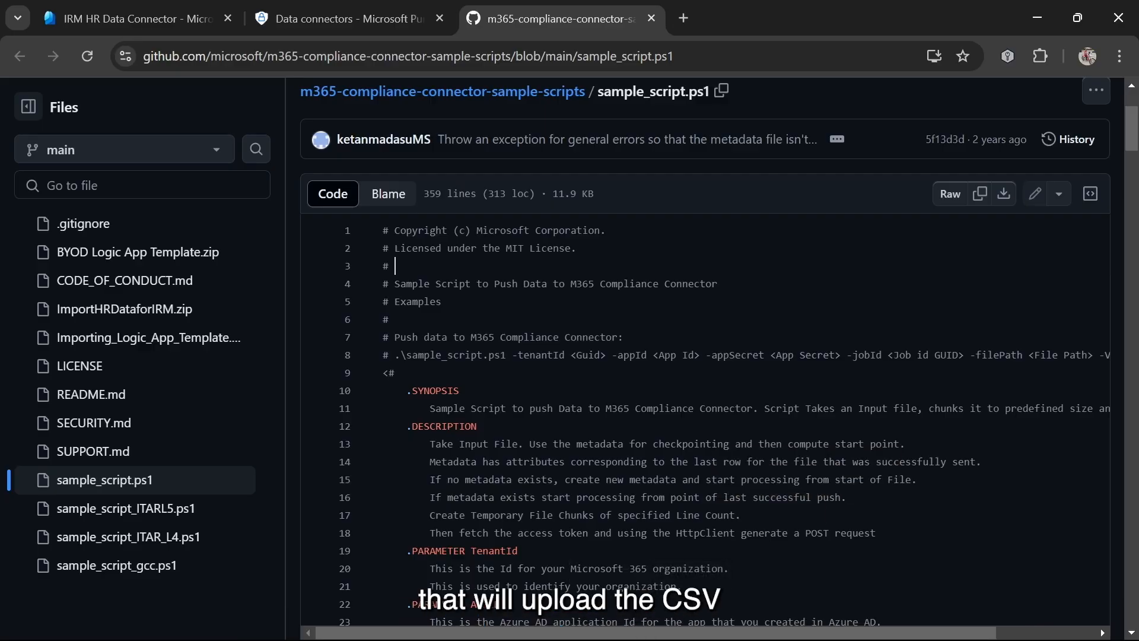
key(ctrl+a)
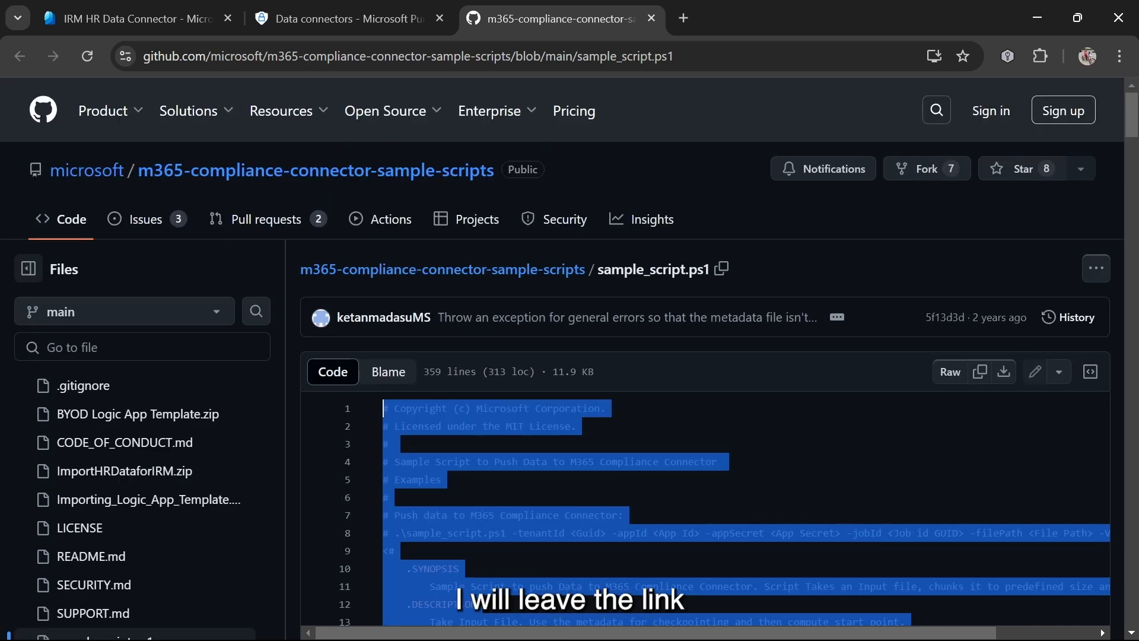
right_click(532, 527)
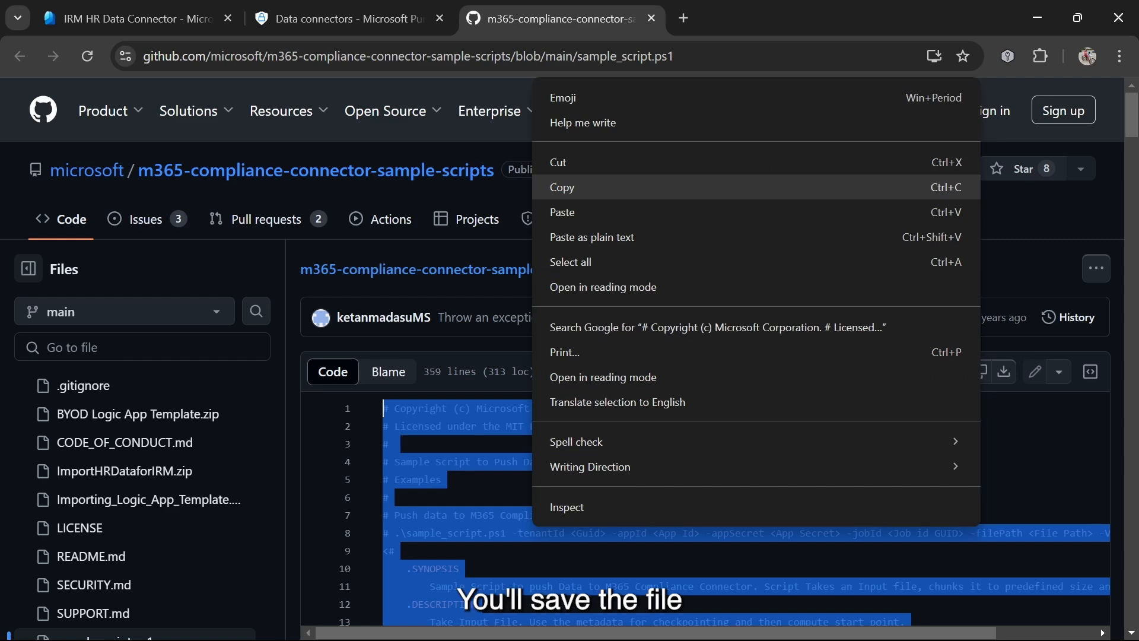
click(562, 187)
scroll(705, 356, down, 6)
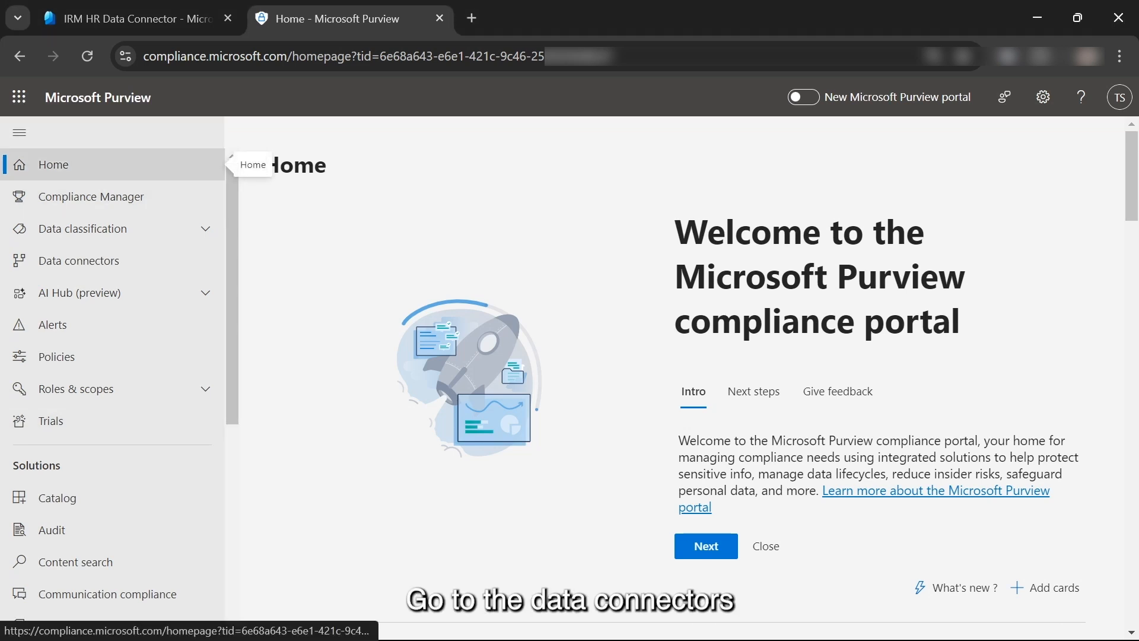
Step: Open the IRM HR Data Connector's details from the organization's own data connectors and download its 8/2/2024 admin log
click(221, 261)
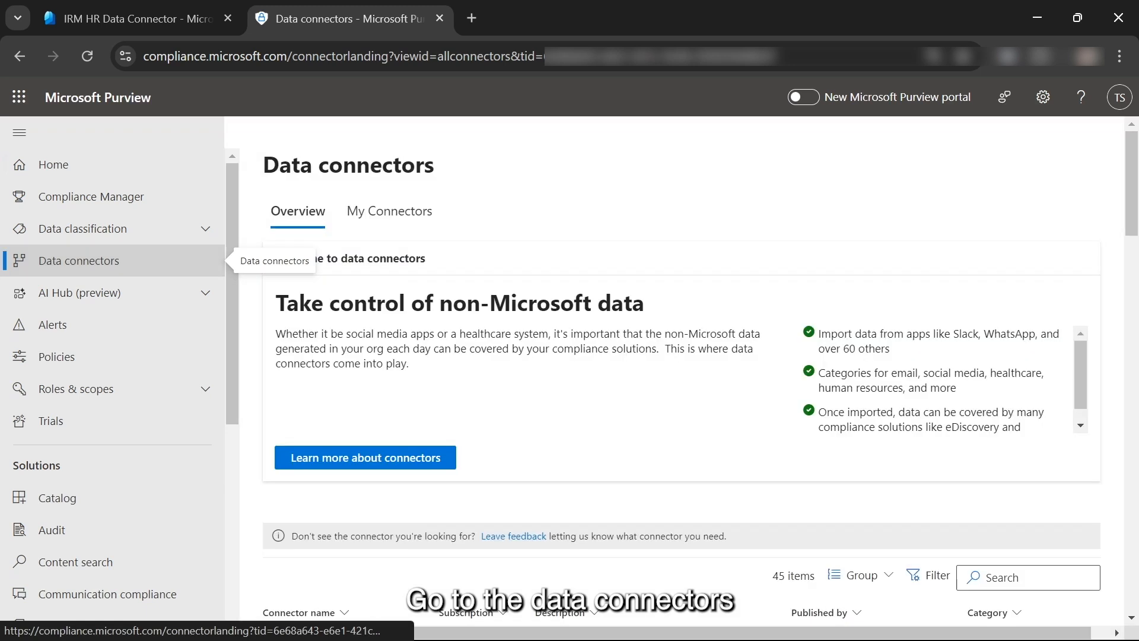
click(388, 211)
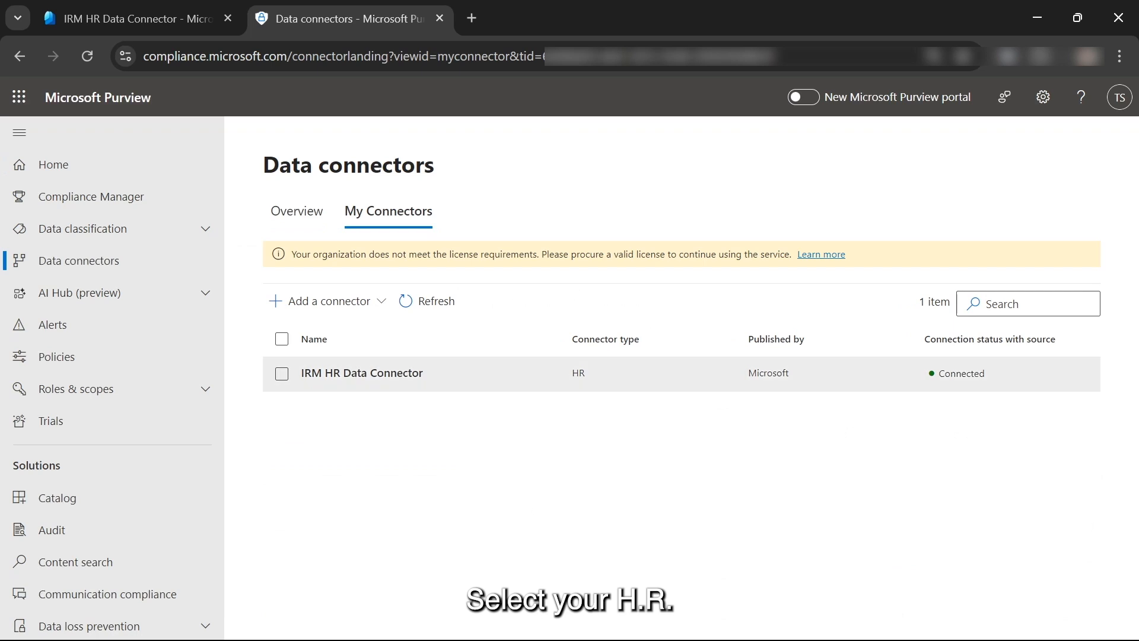
click(362, 373)
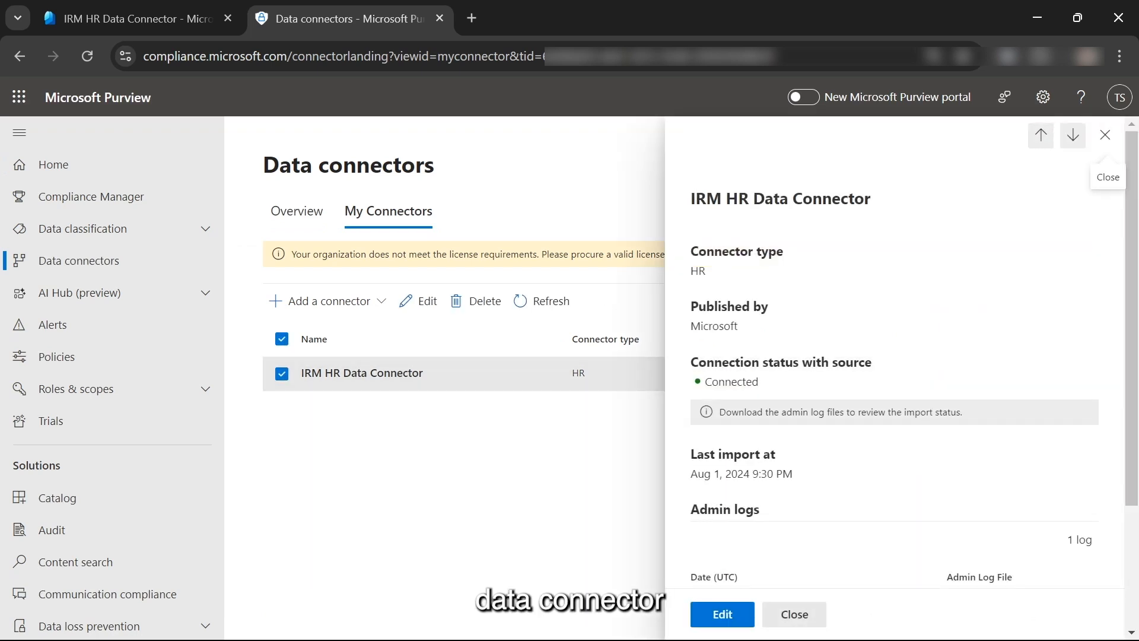
scroll(895, 380, down, 2)
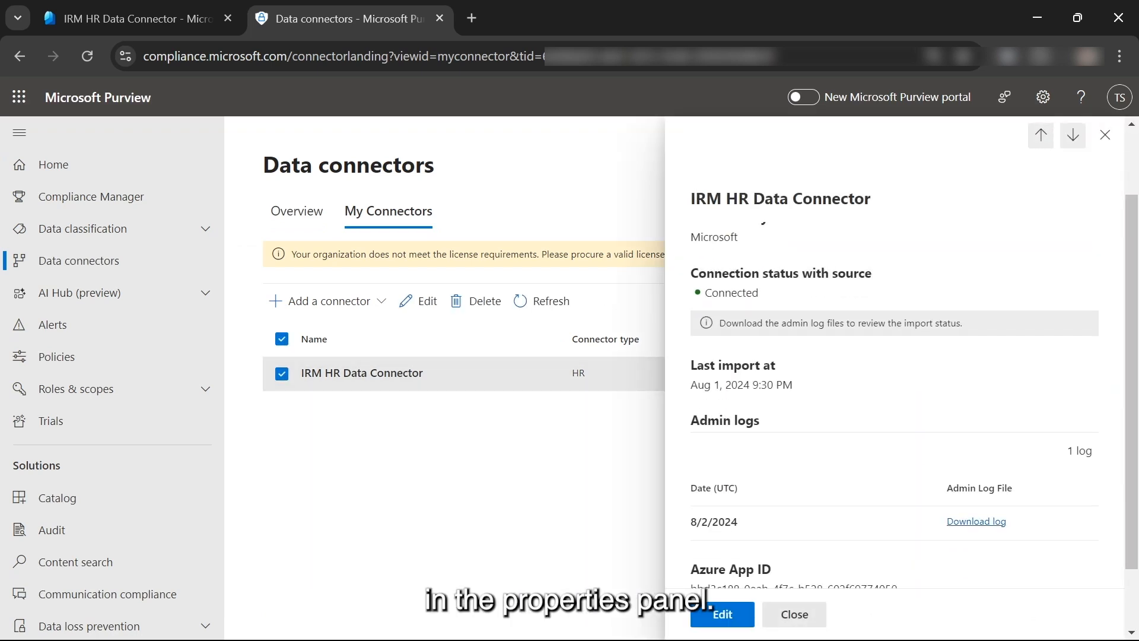
click(976, 521)
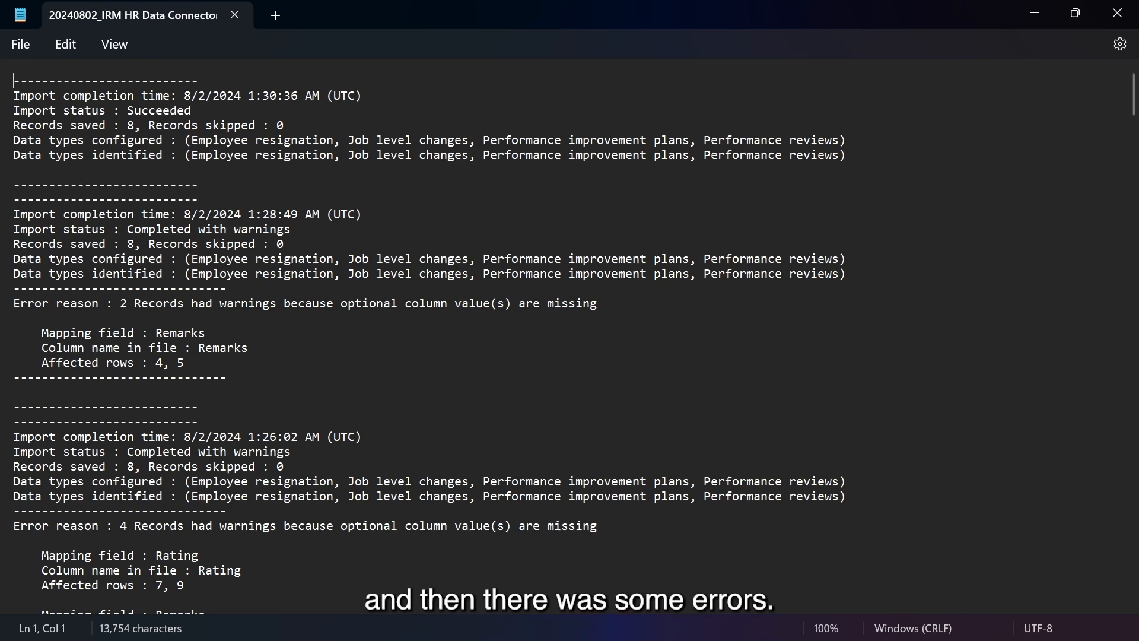
Step: Examine the import statuses and error reasons in the admin log, and highlight the affected rows for the missing EffectiveDate values
scroll(569, 335, down, 5)
scroll(368, 599, down, 4)
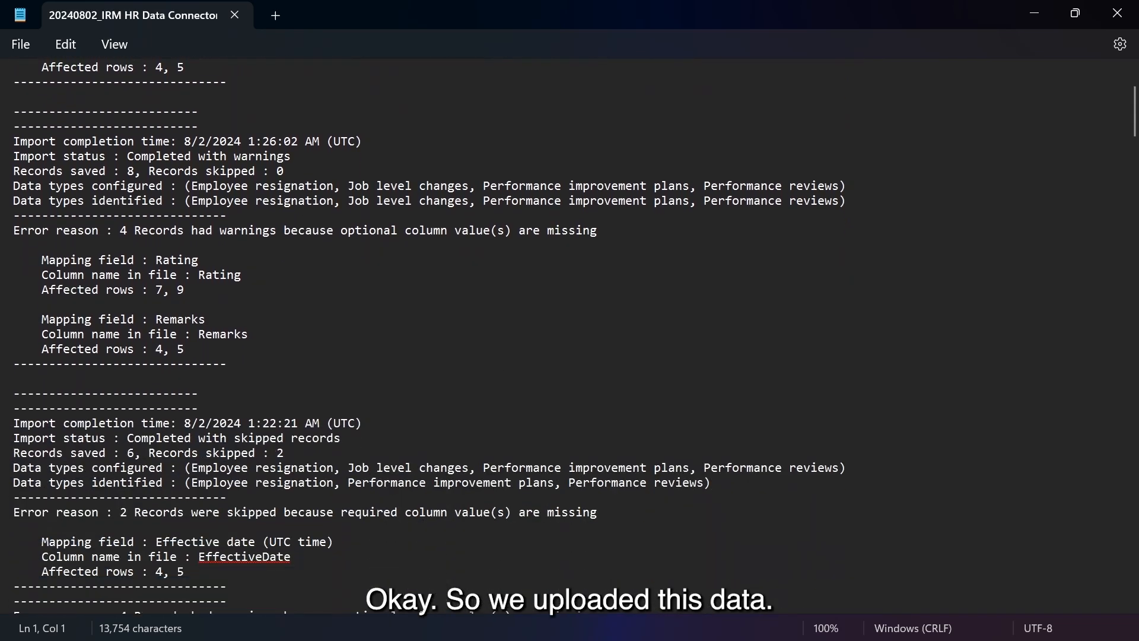
scroll(569, 328, down, 1)
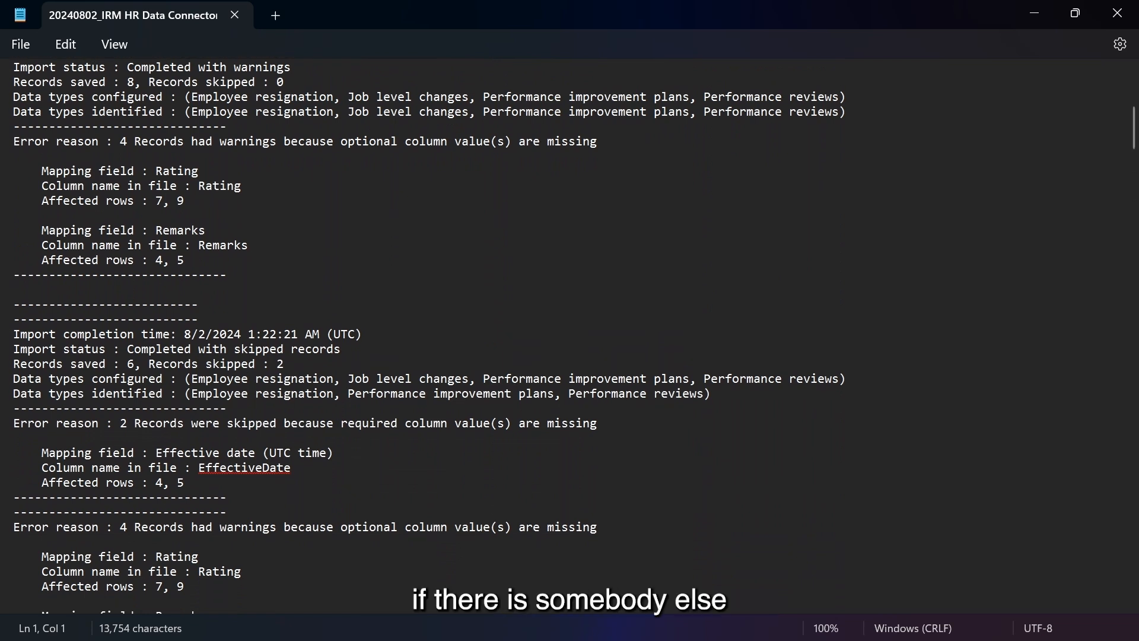
scroll(569, 335, down, 1)
scroll(570, 335, down, 2)
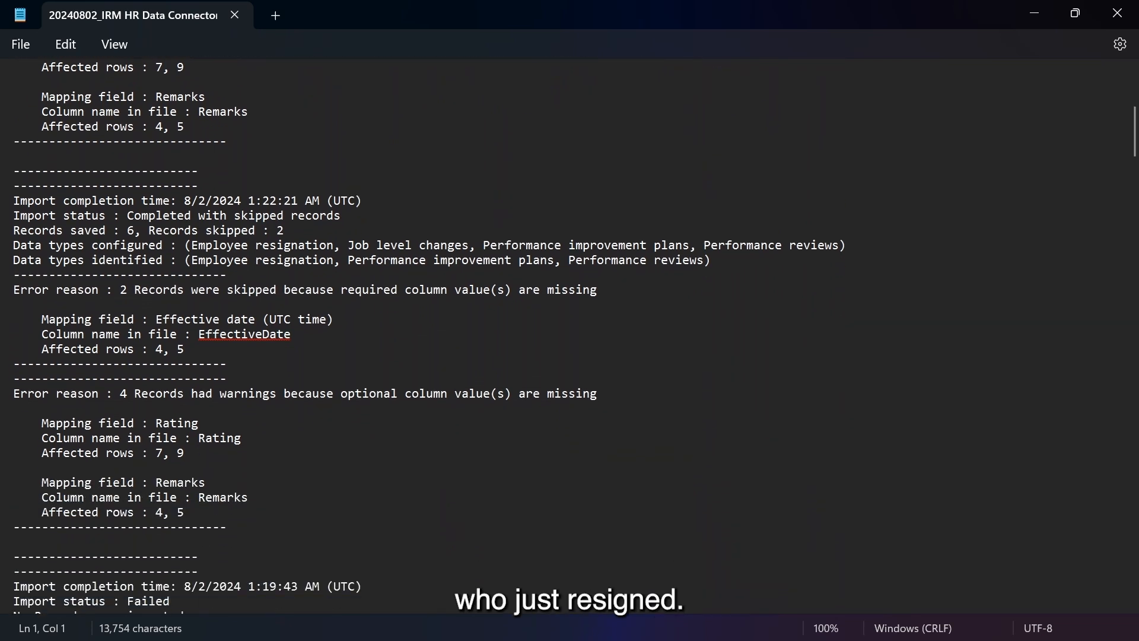
scroll(569, 335, down, 1)
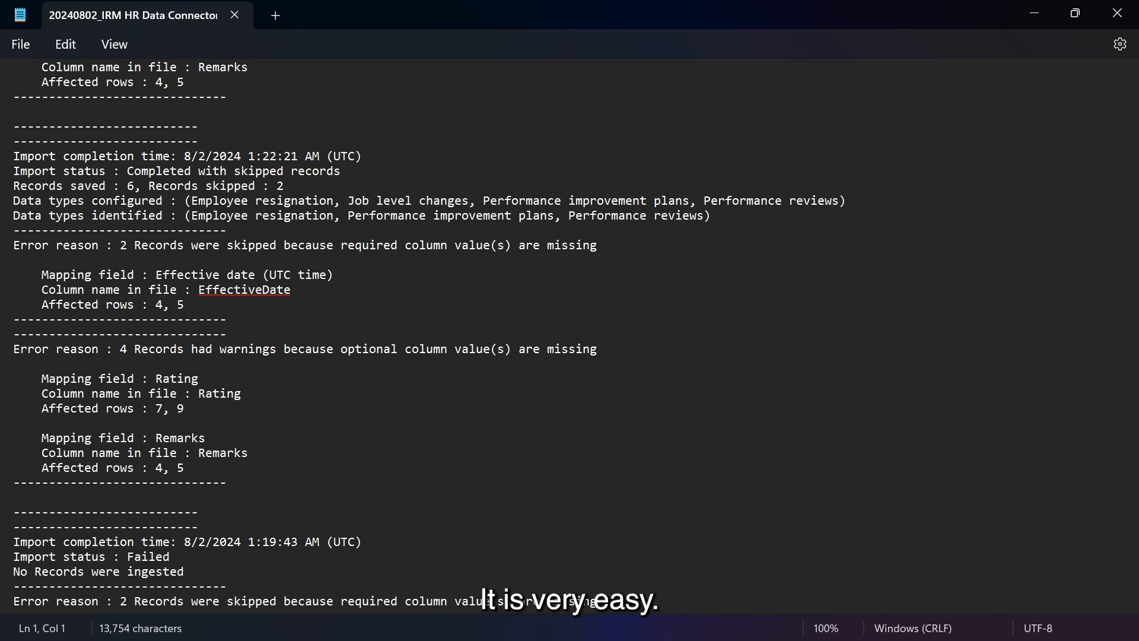
scroll(569, 335, down, 1)
drag(156, 260, 192, 259)
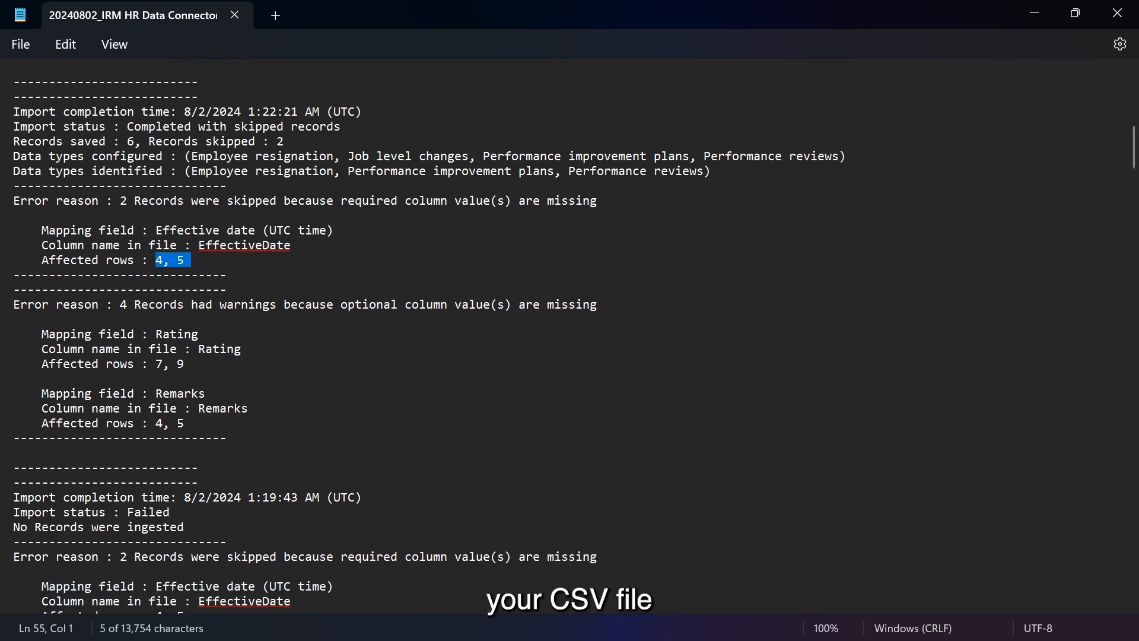